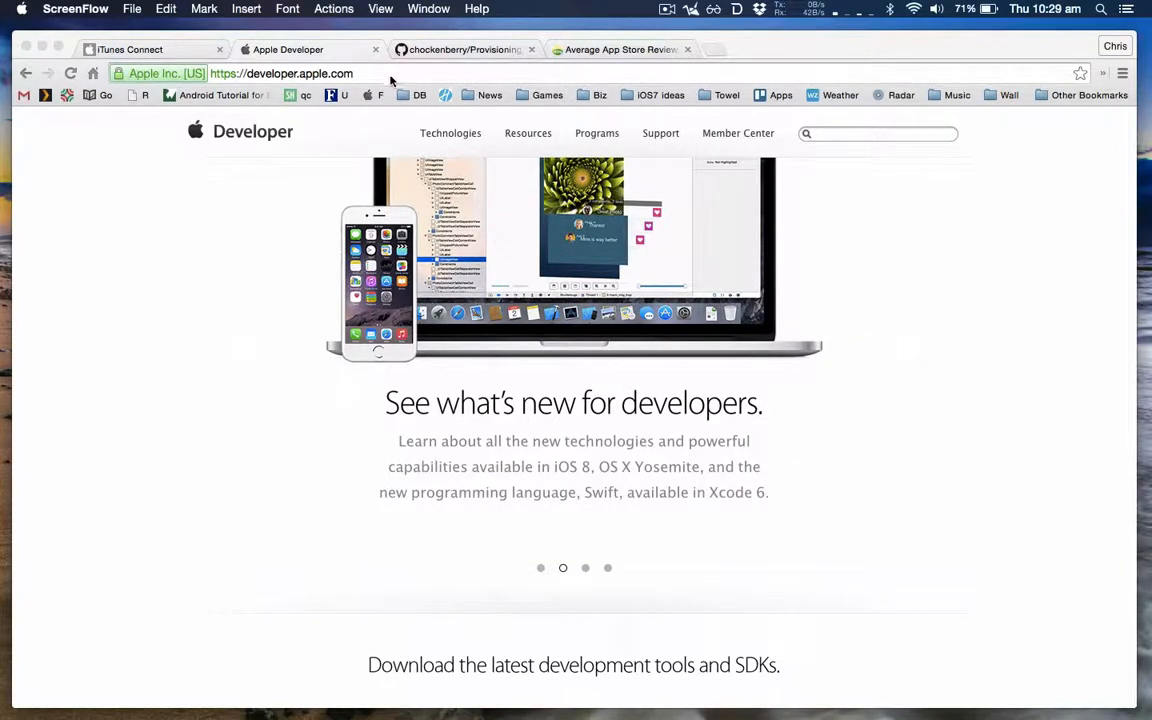
# Step: Open the iOS distribution provisioning profiles list under Certificates, Identifiers & Profiles in the Apple Developer Member Center
pyautogui.doubleClick(390, 77)
pyautogui.click(728, 137)
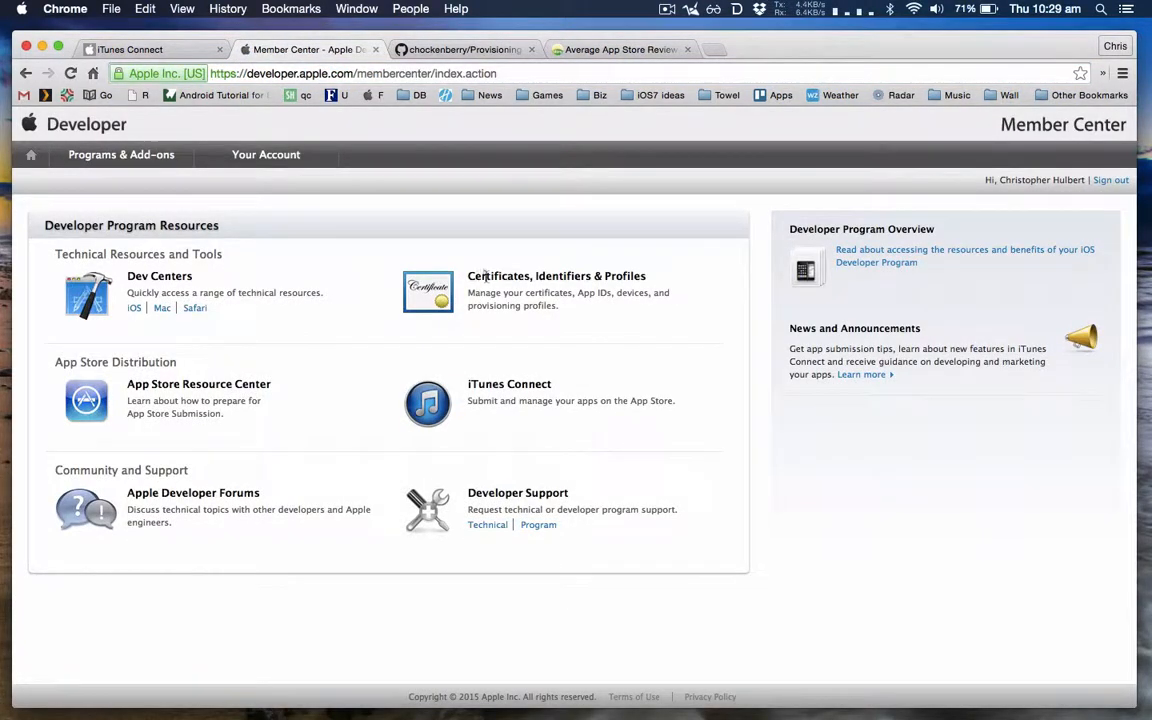
pyautogui.click(437, 289)
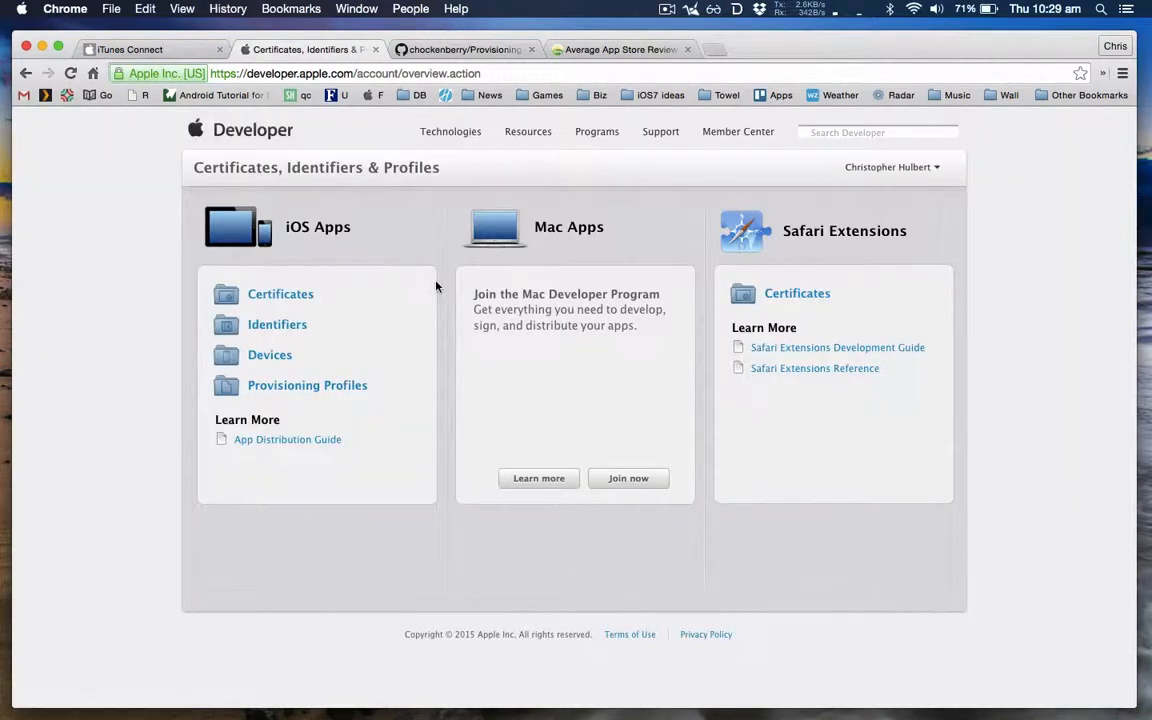
pyautogui.click(278, 390)
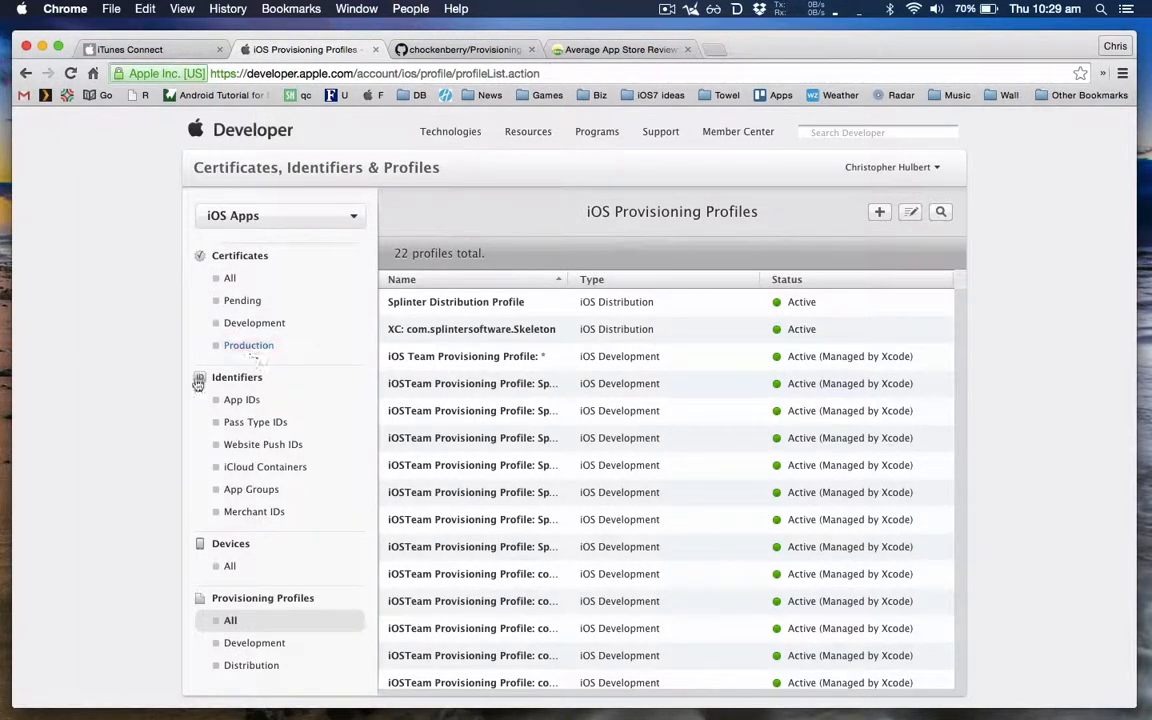
pyautogui.scroll(-2, 123, 453)
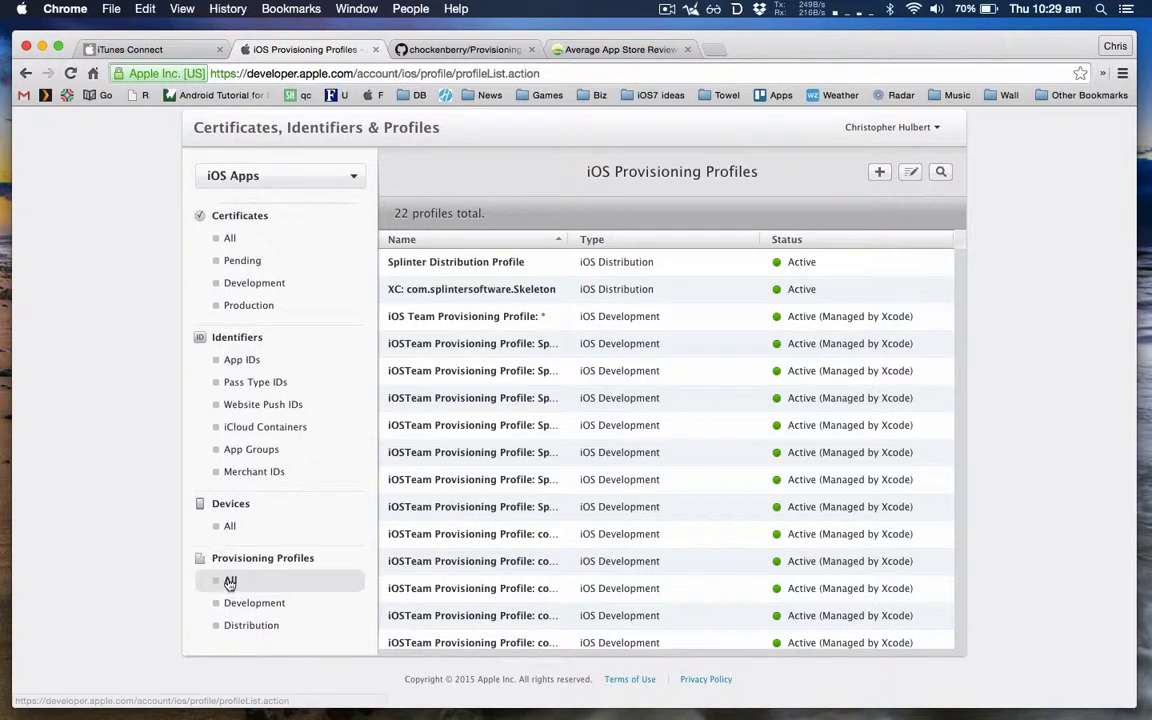
pyautogui.click(245, 626)
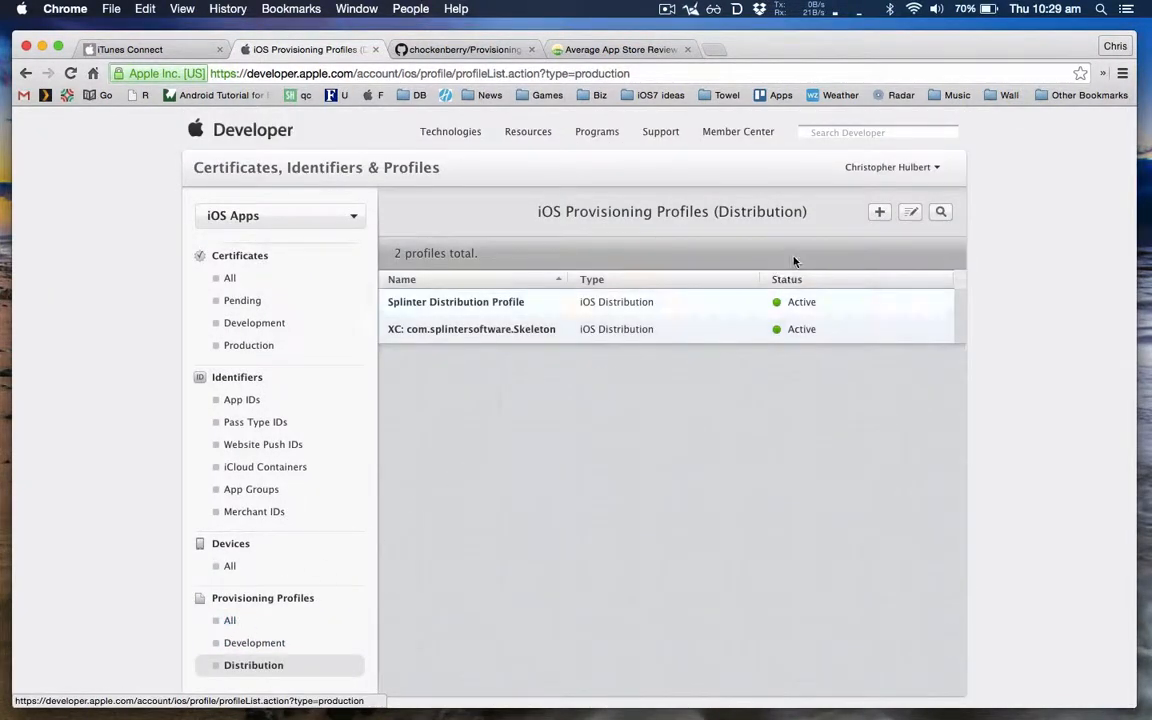
# Step: Start adding a new iOS provisioning profile and choose the App Store distribution type
pyautogui.click(876, 212)
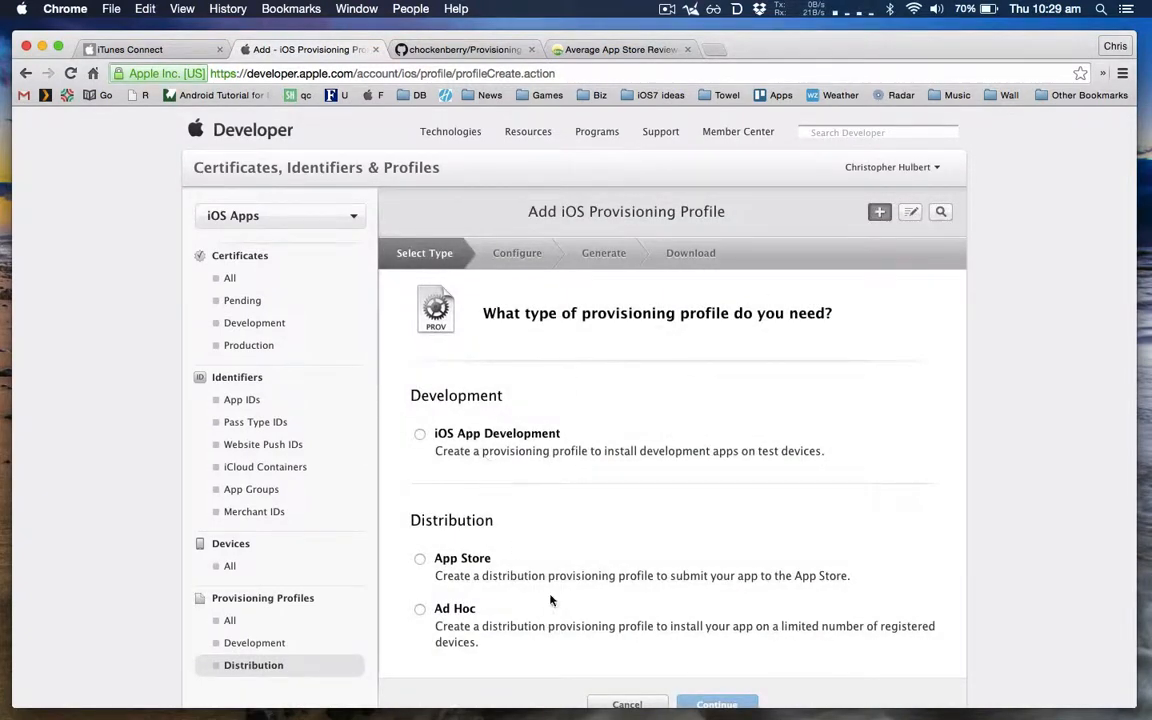
pyautogui.click(420, 560)
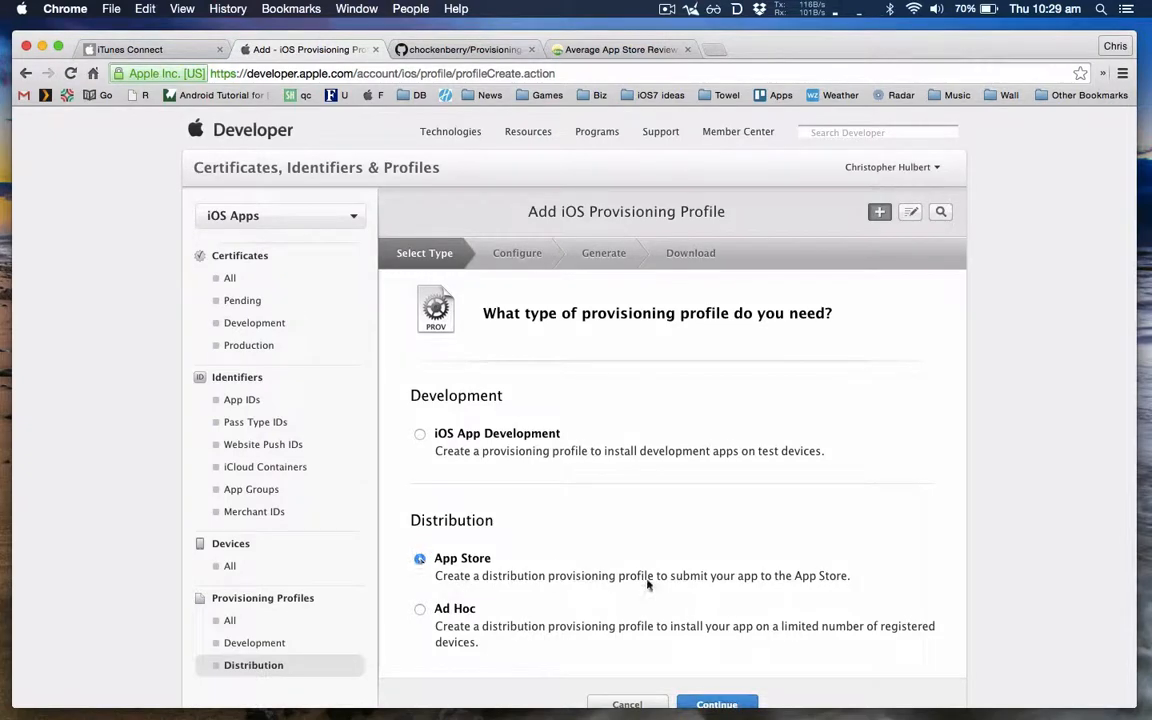
pyautogui.scroll(-2, 699, 628)
pyautogui.click(705, 648)
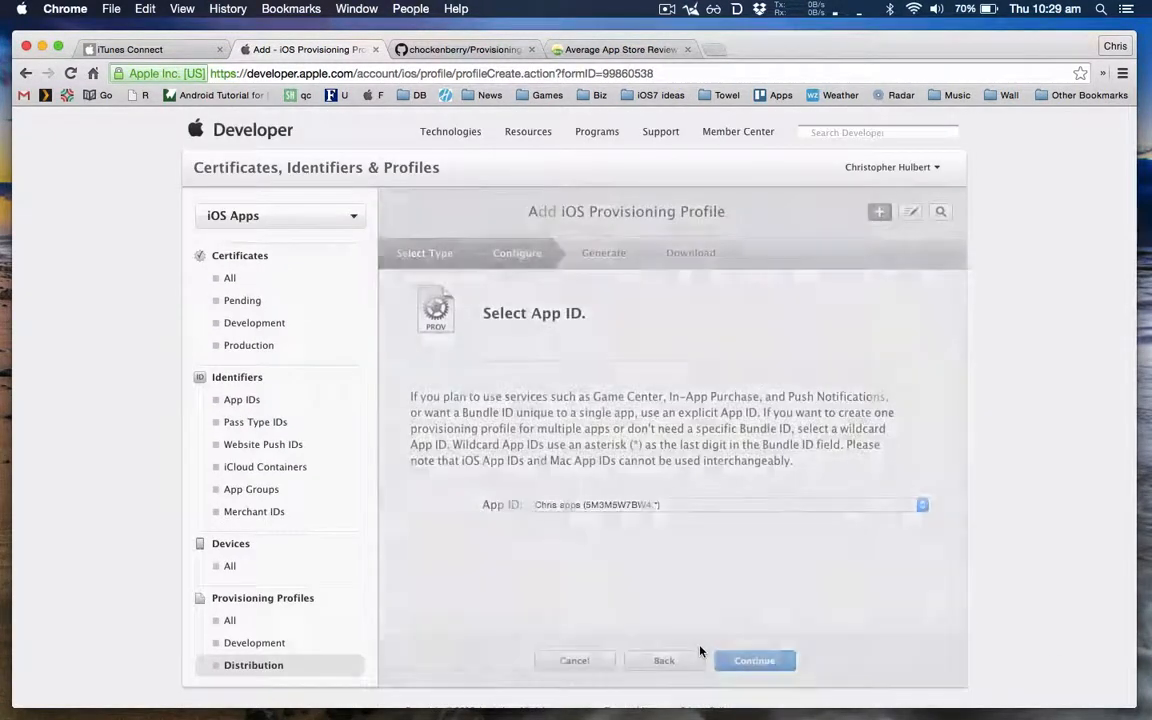
# Step: Configure the profile with the WallHaven App ID (com.splinter.WallBrowser) and the iOS Distribution certificate
pyautogui.click(750, 513)
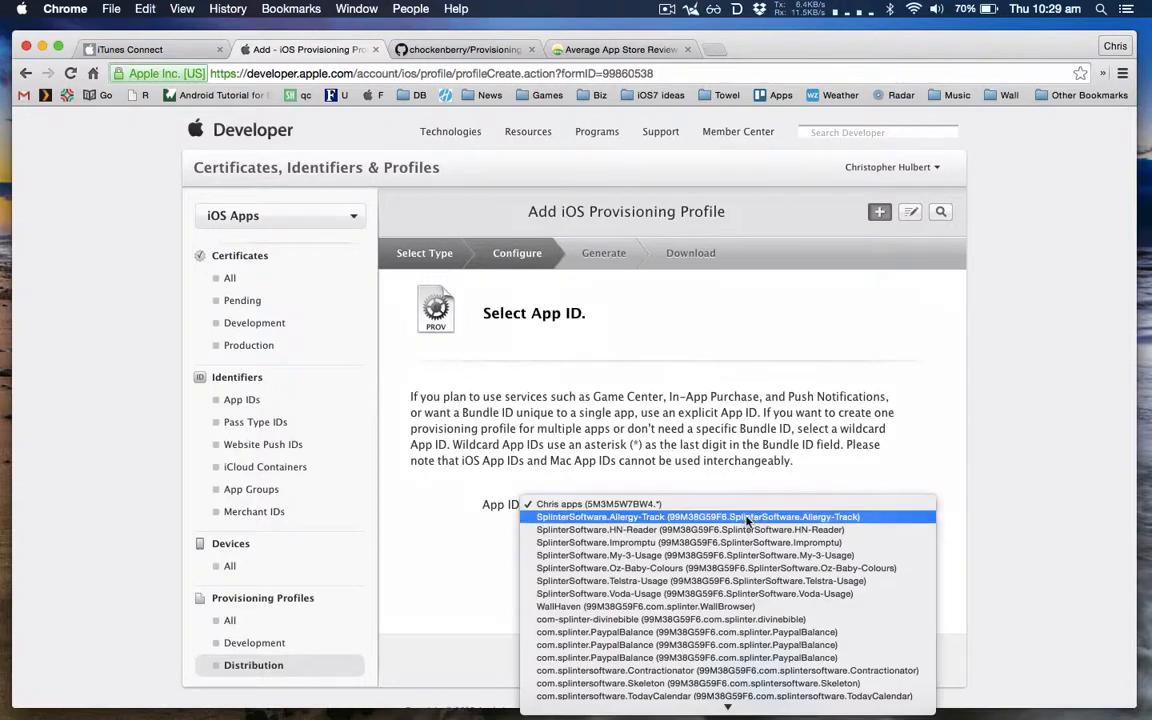
pyautogui.click(707, 607)
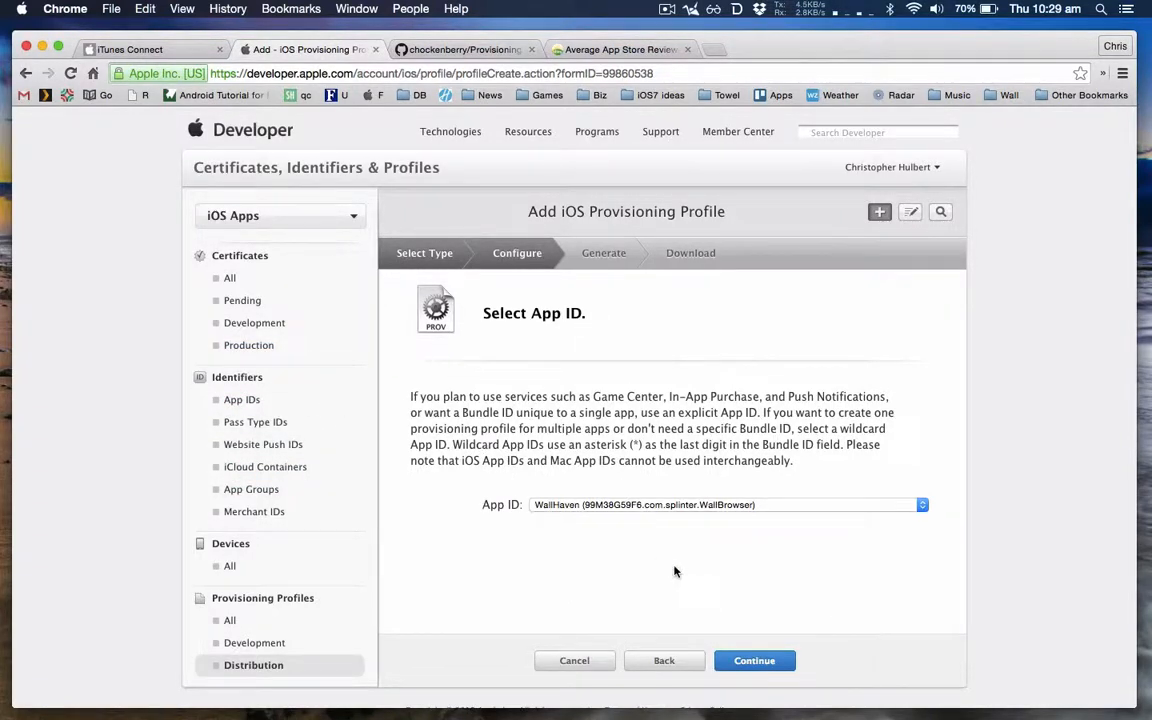
pyautogui.click(750, 663)
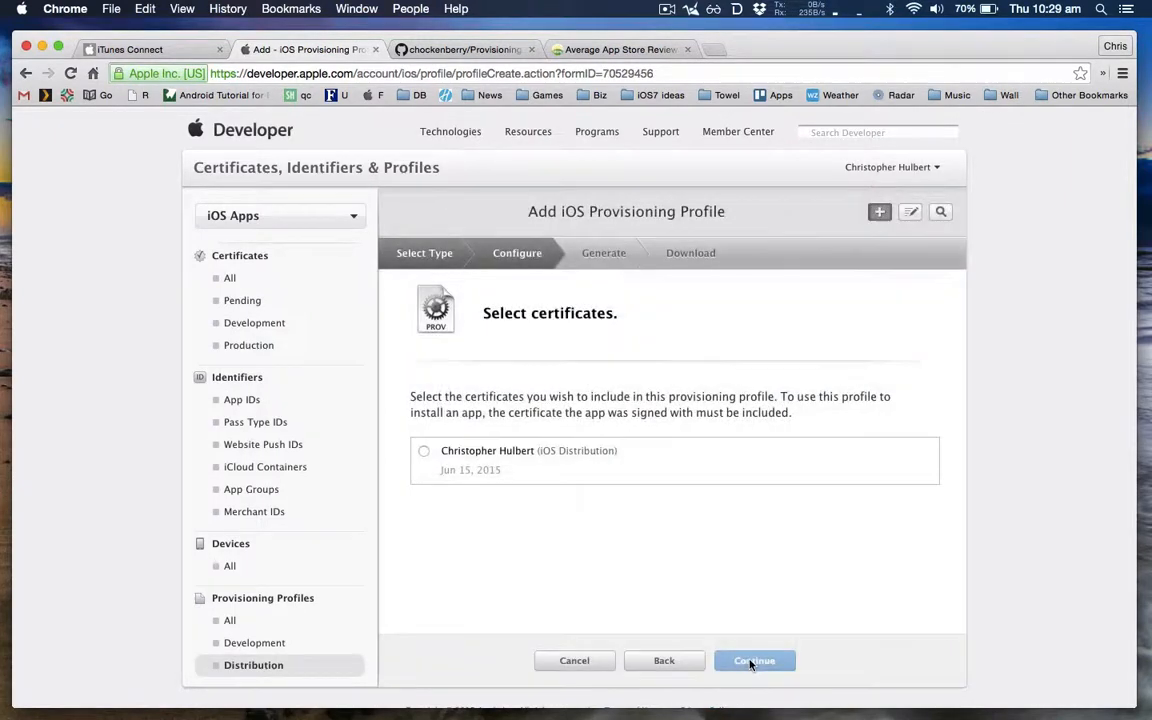
pyautogui.click(424, 451)
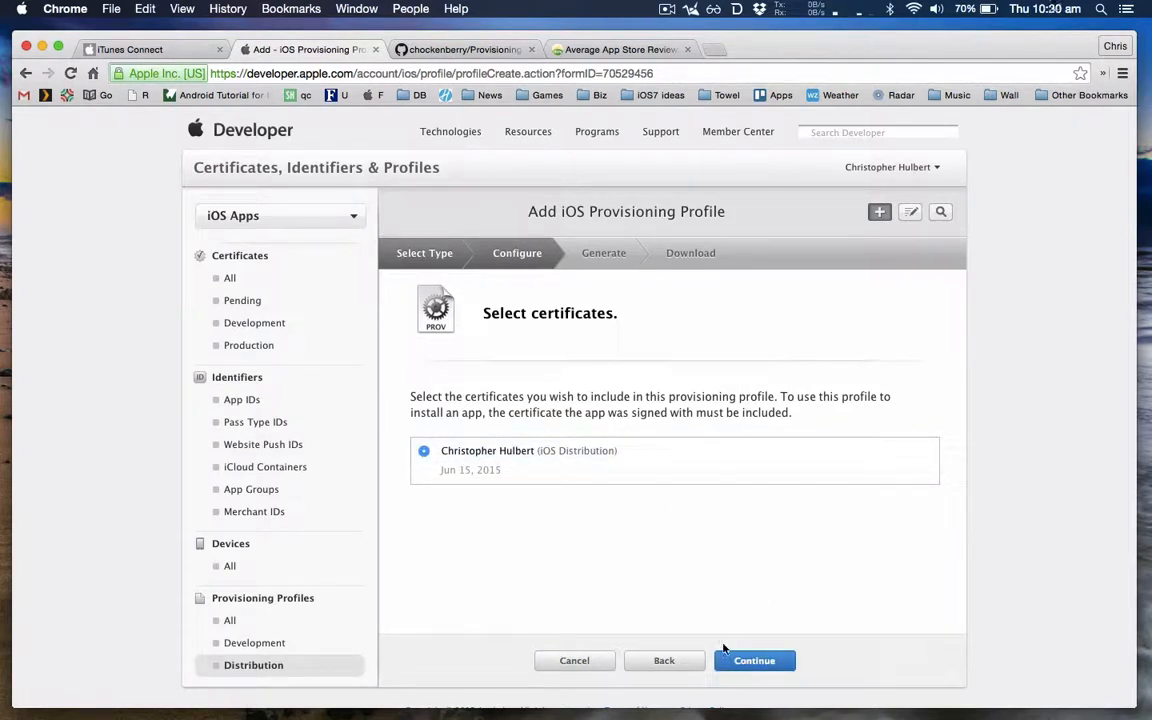
pyautogui.click(725, 664)
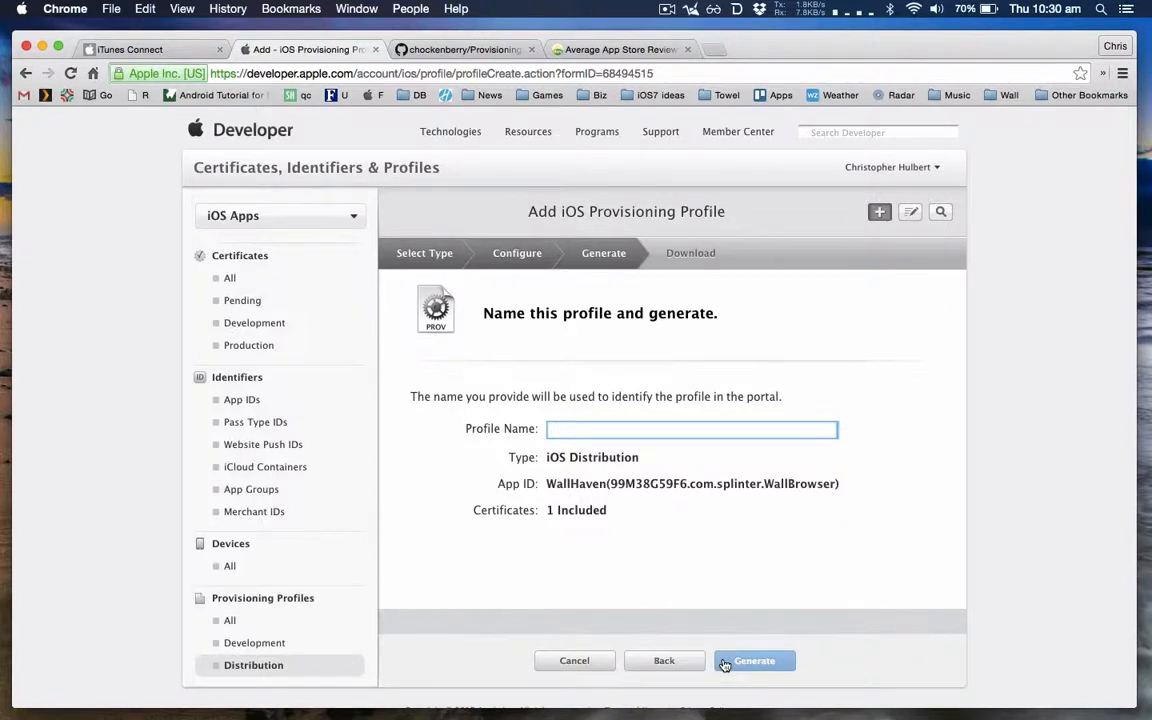
# Step: Name the profile "WallBrowser Distribution Profile" and generate it
pyautogui.write('WallBrowser')
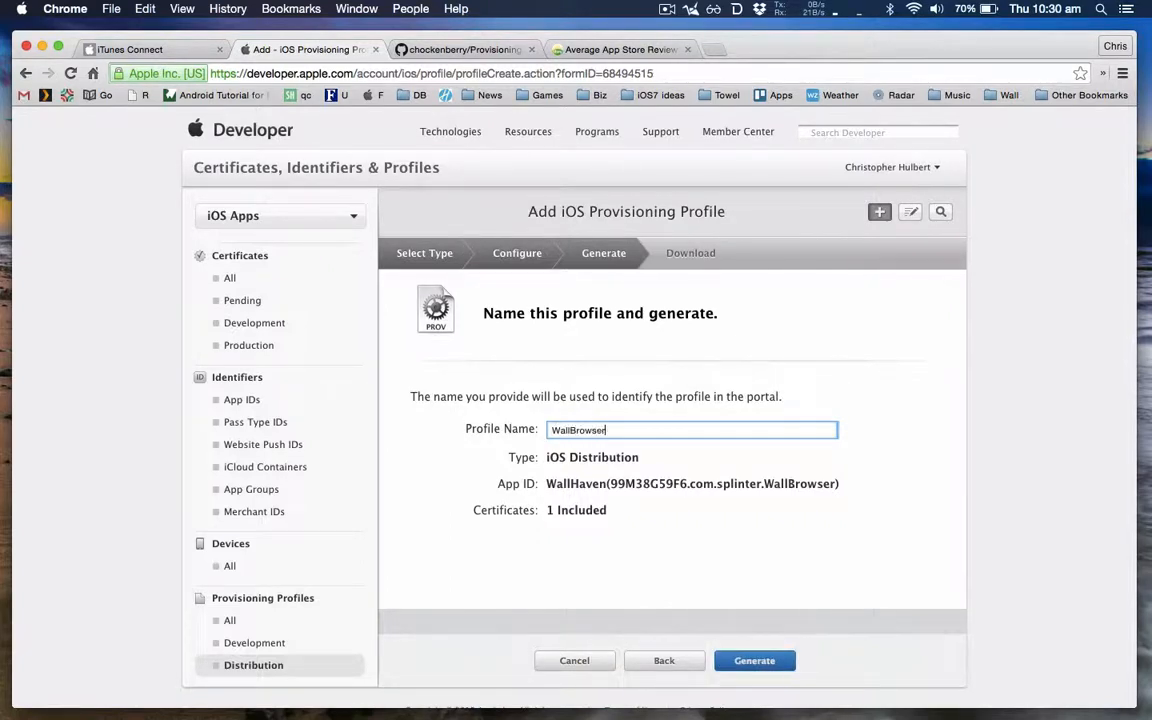
pyautogui.write(' Distribution Profile')
pyautogui.click(767, 673)
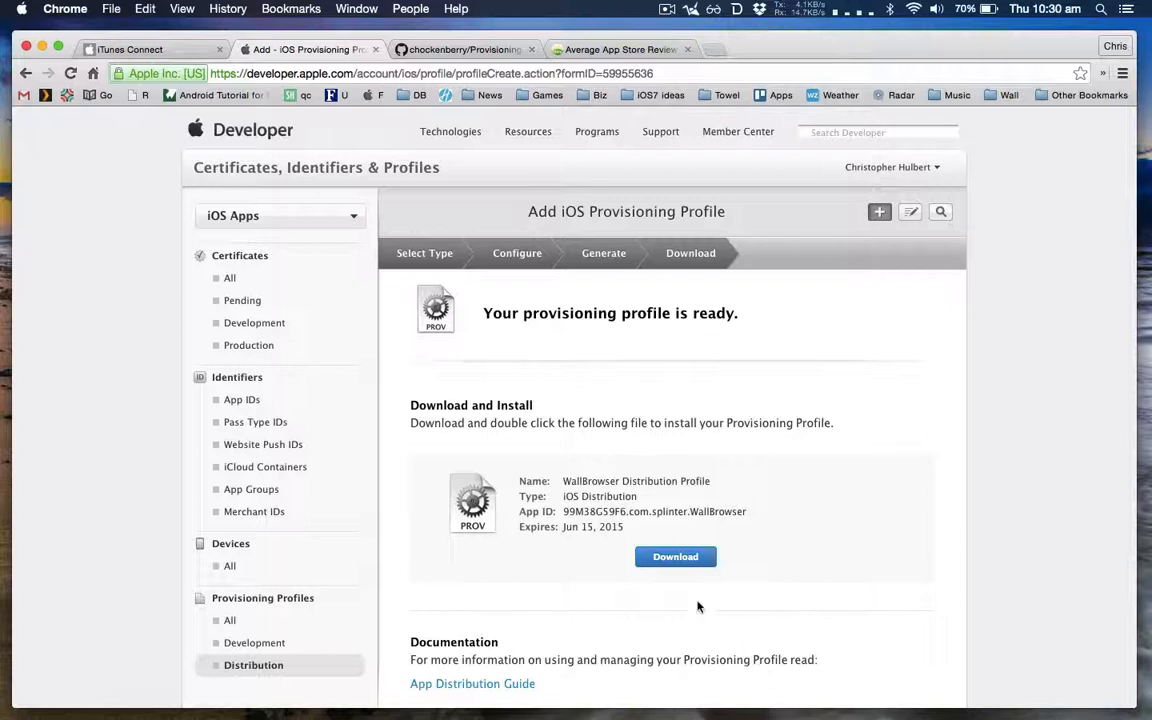
# Step: Download the generated WallBrowser provisioning profile and open the file to install it in Xcode
pyautogui.click(672, 556)
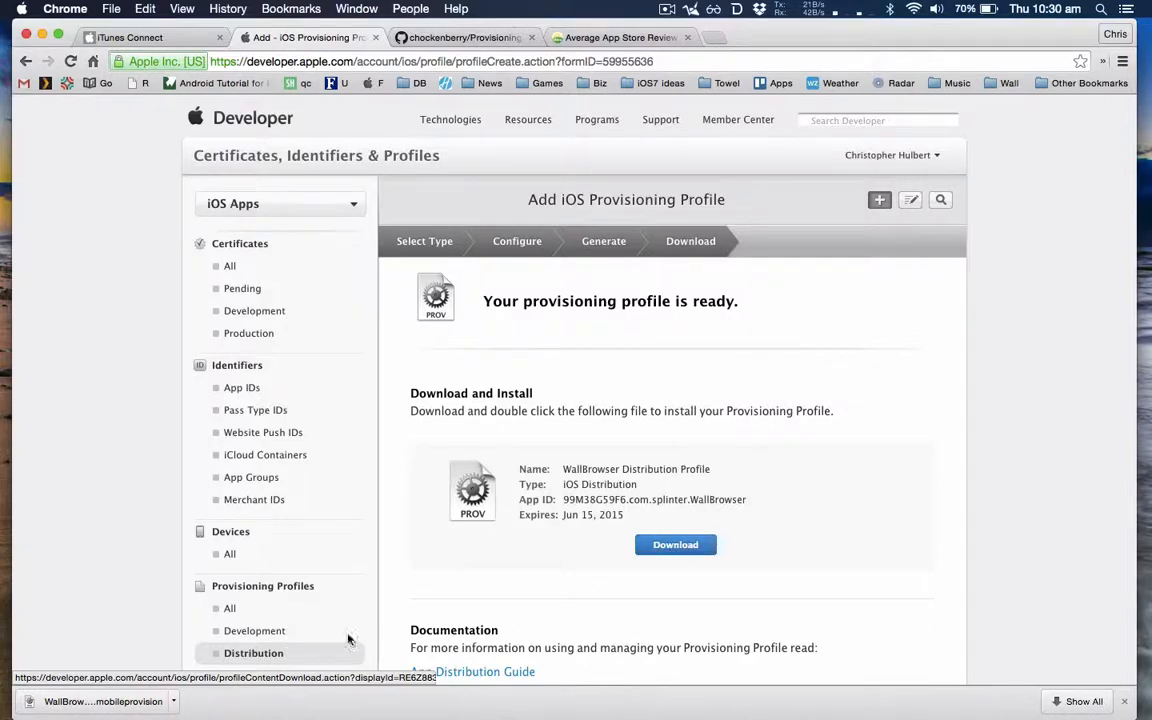
pyautogui.click(125, 700)
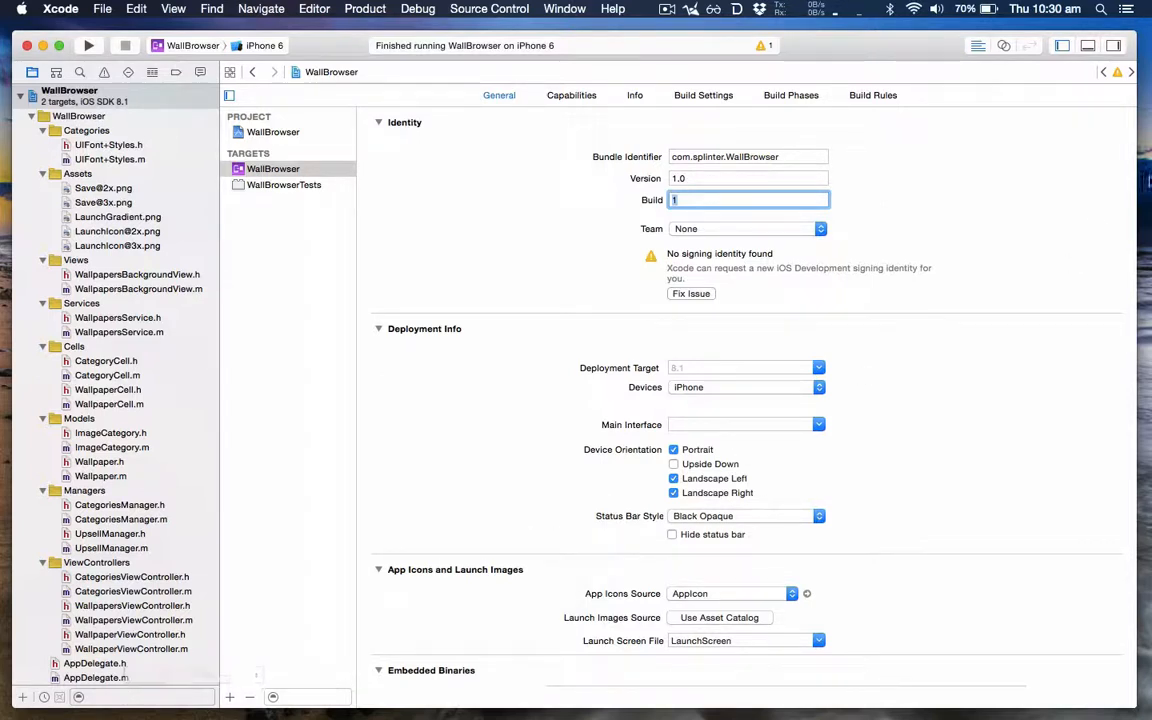
# Step: Switch to Finder and go to the folder ~/Library
pyautogui.moveTo(1147, 185)
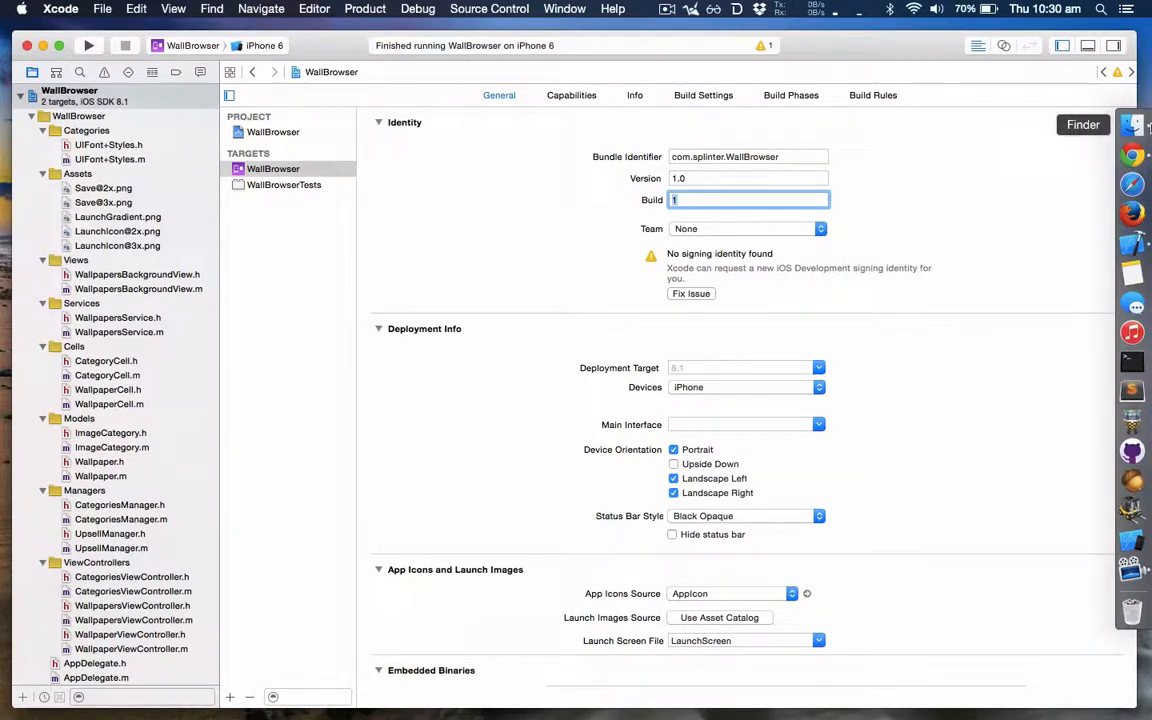
pyautogui.click(1132, 125)
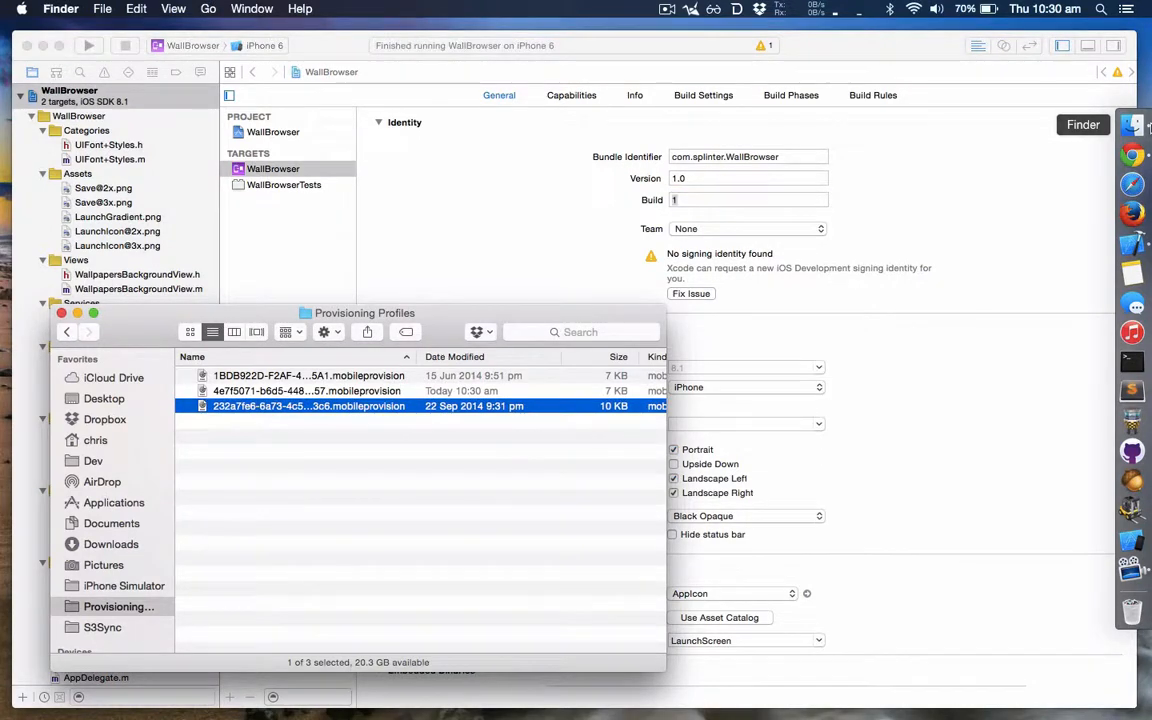
pyautogui.press('super+shift+g')
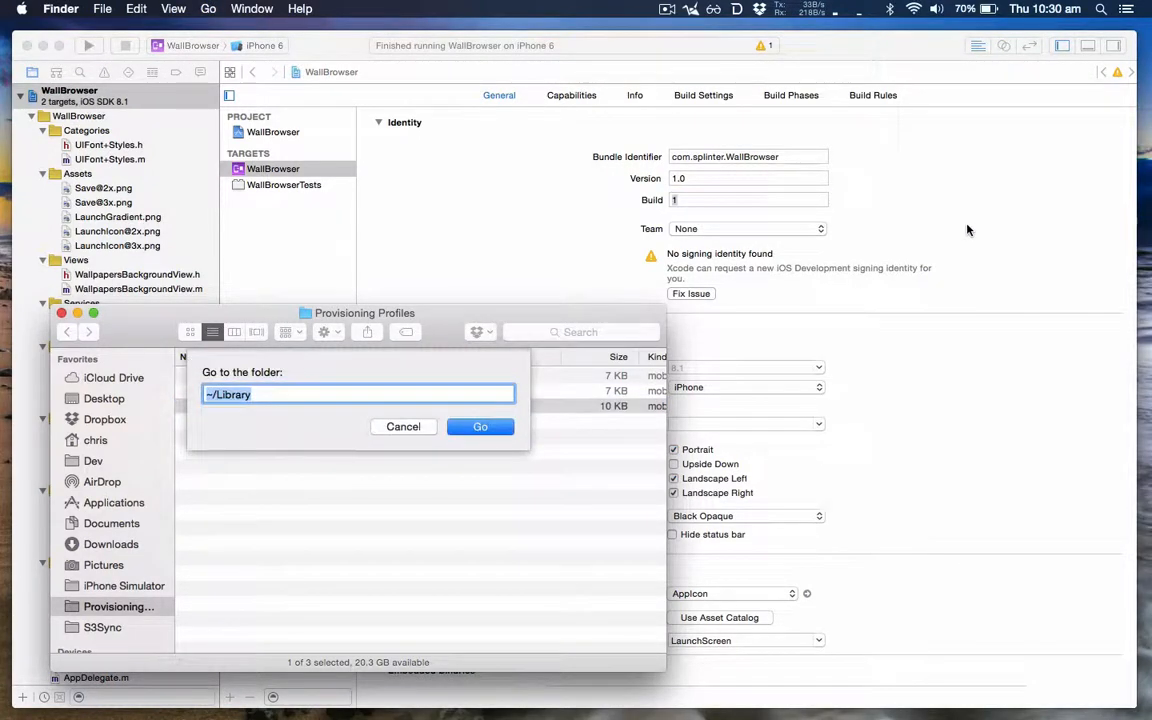
pyautogui.press('Escape')
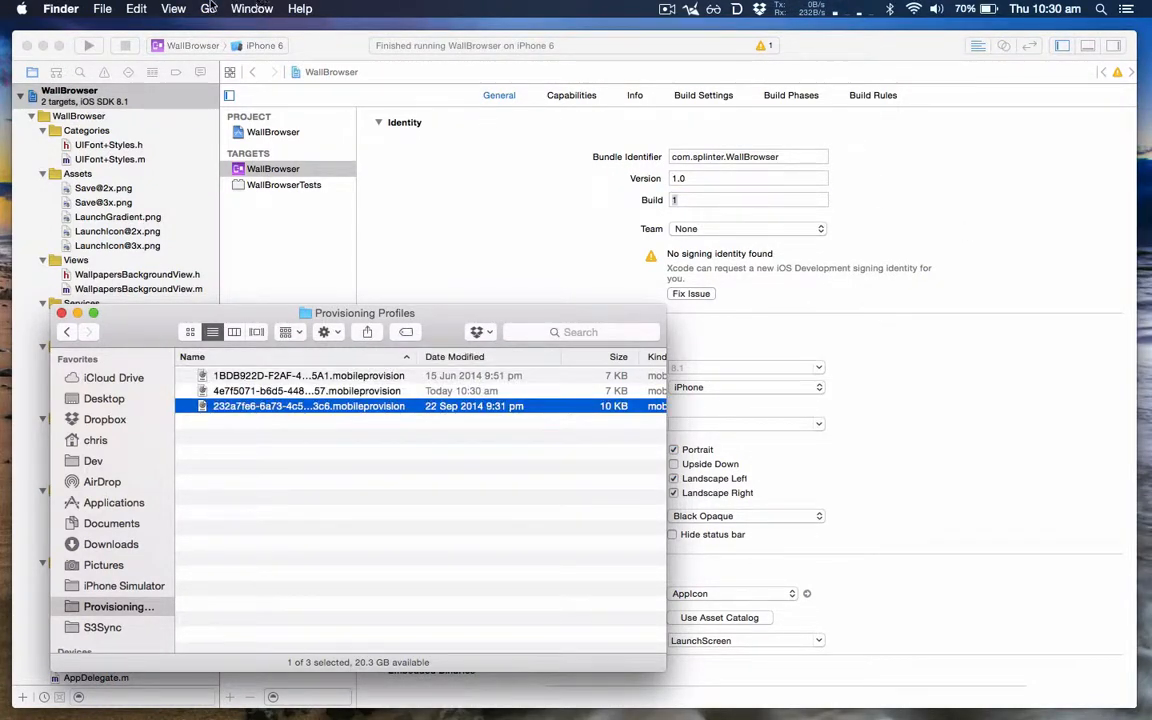
pyautogui.click(208, 8)
pyautogui.click(287, 301)
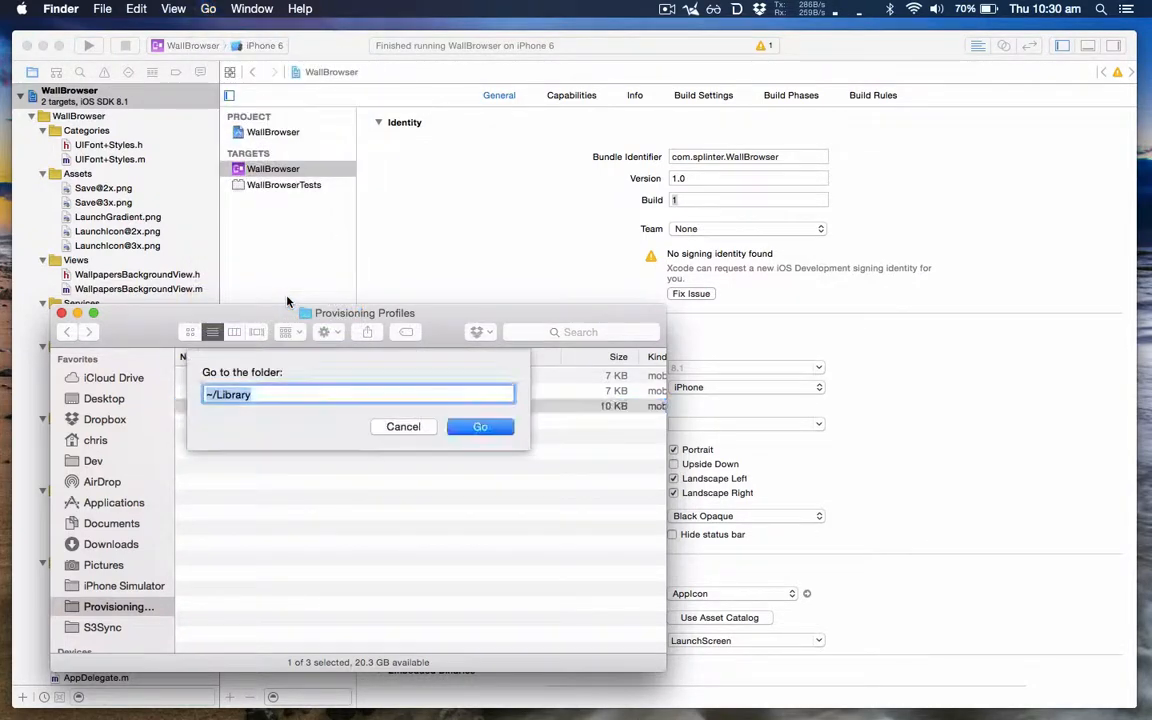
pyautogui.write('~/L')
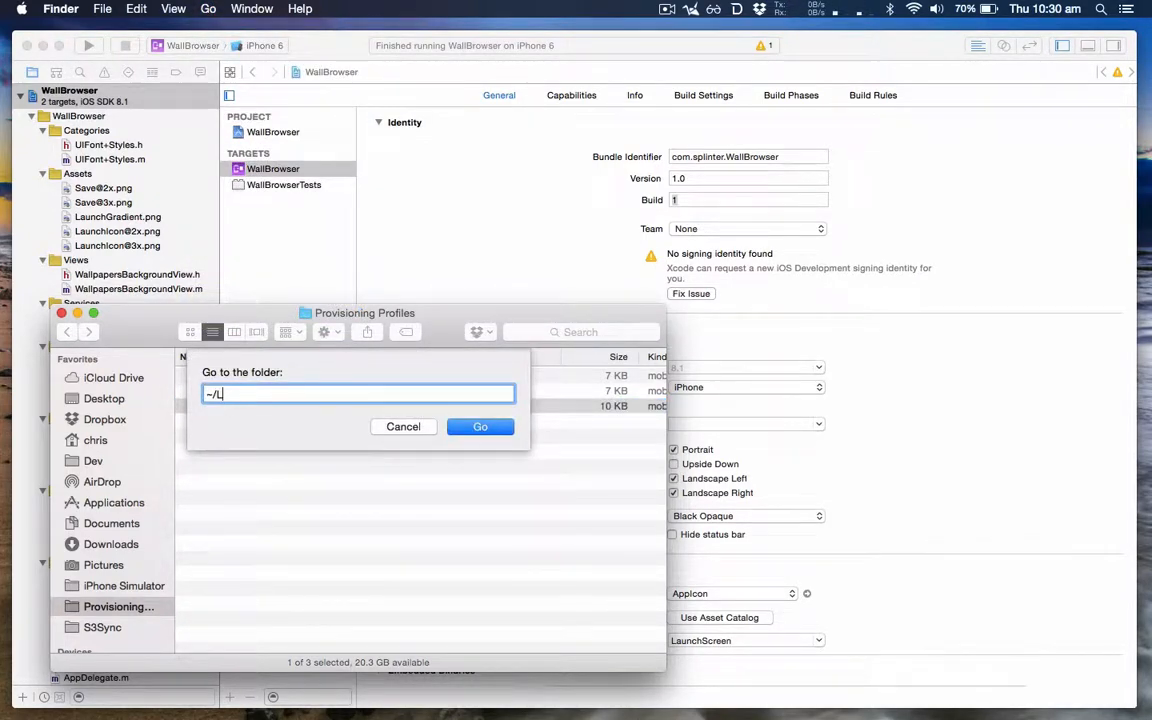
pyautogui.write('ibrary')
pyautogui.click(480, 427)
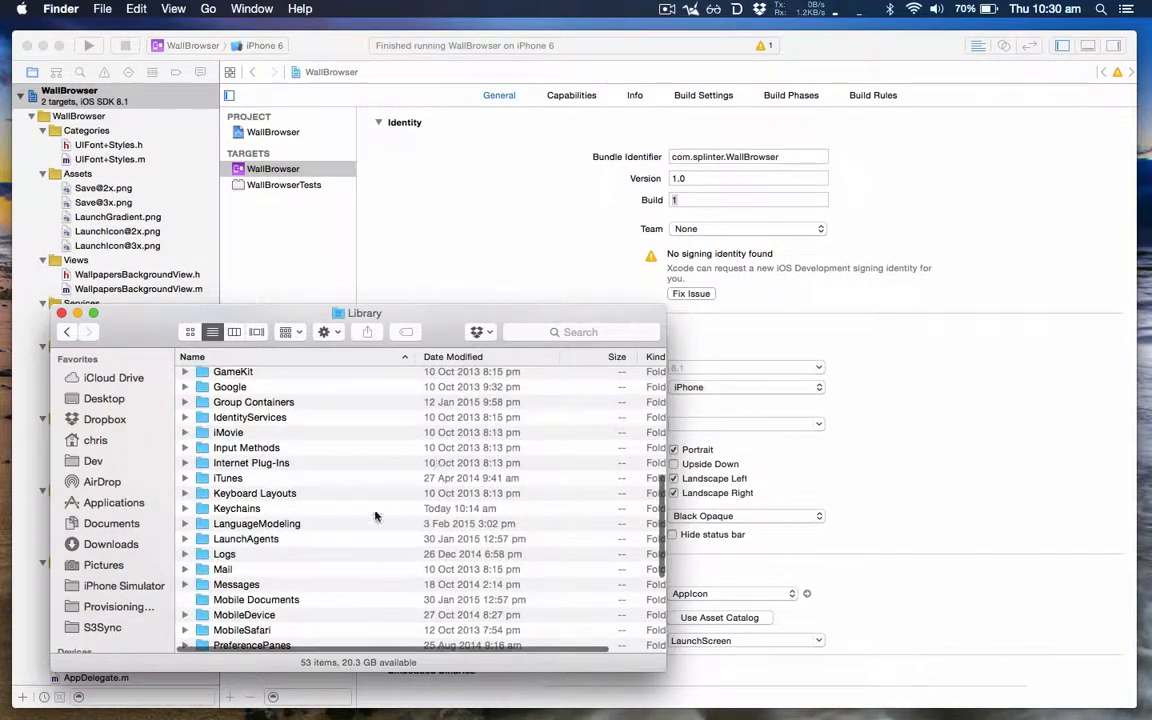
# Step: Open the Provisioning Profiles folder inside MobileDevice and check its folder path
pyautogui.doubleClick(228, 615)
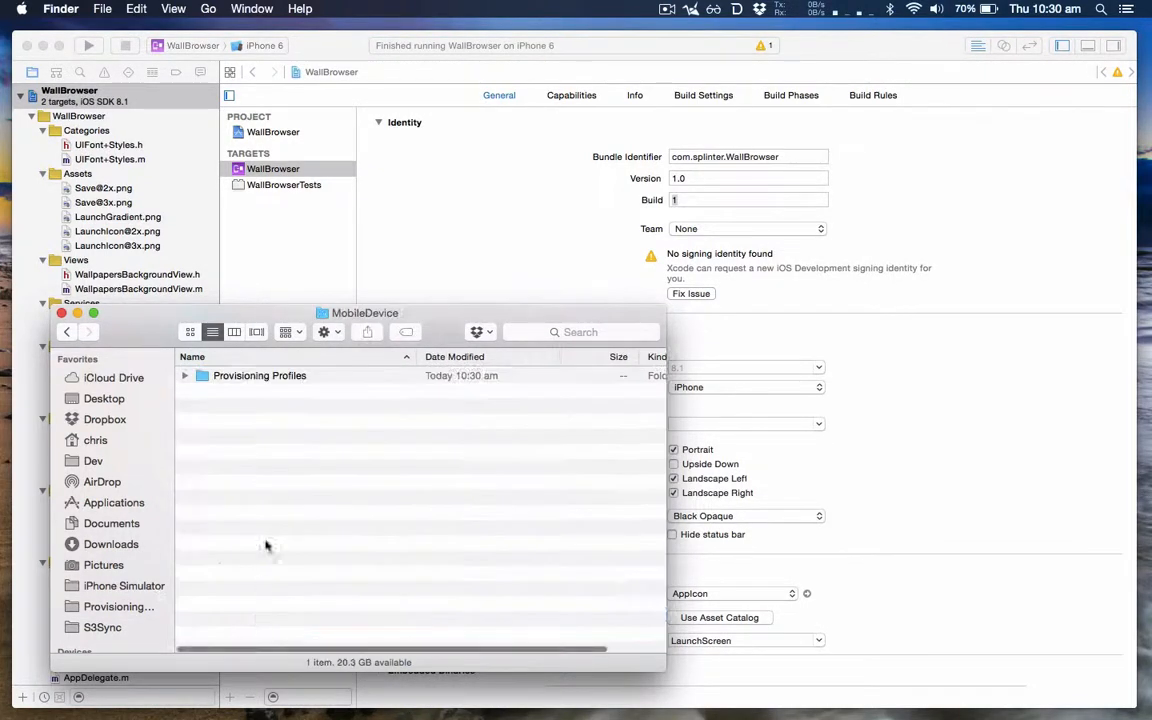
pyautogui.doubleClick(272, 377)
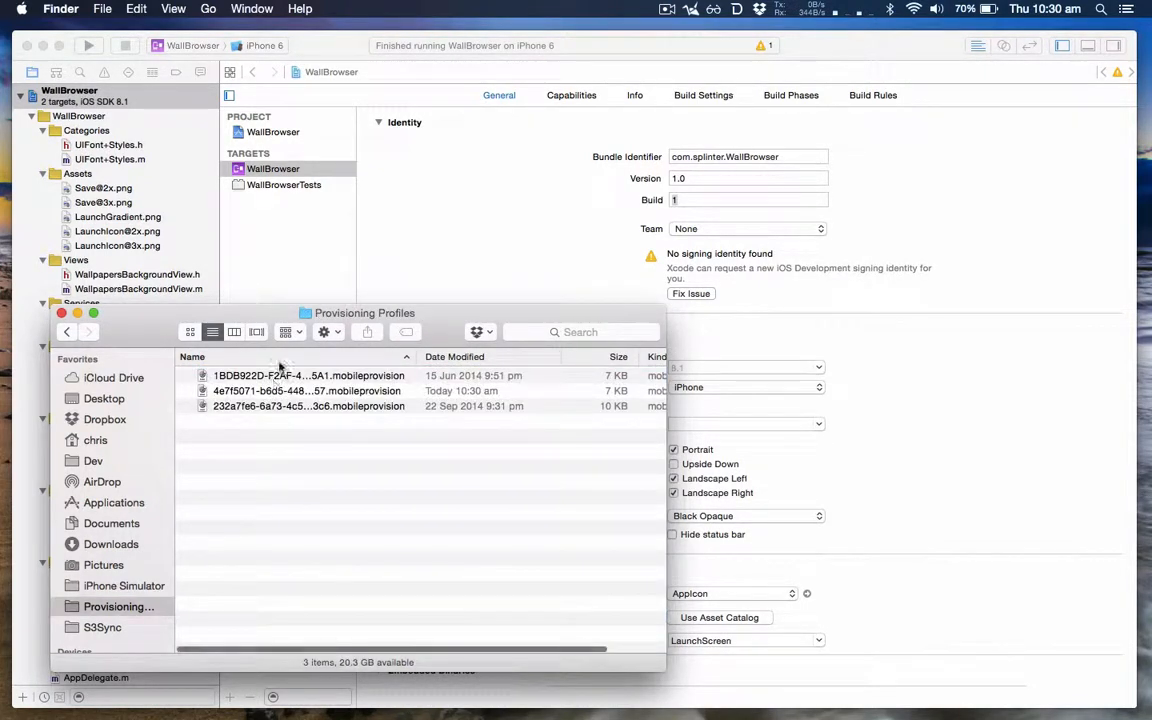
pyautogui.keyDown('super'); pyautogui.click(310, 313); pyautogui.keyUp('super')
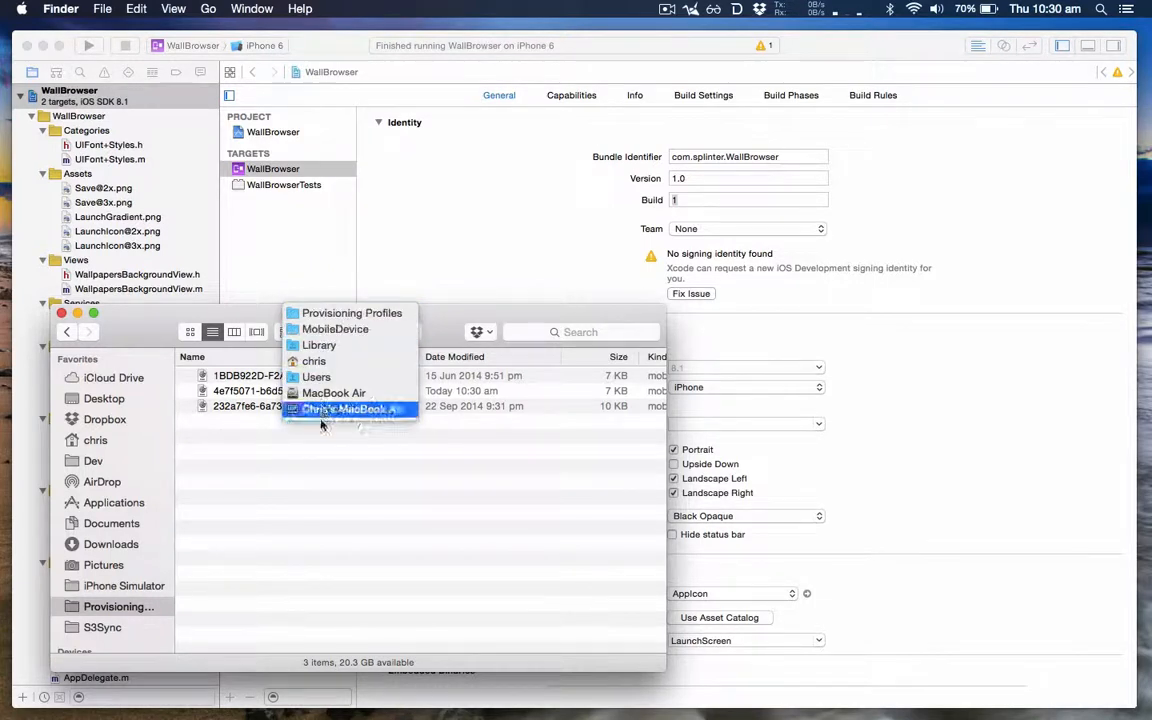
pyautogui.click(334, 469)
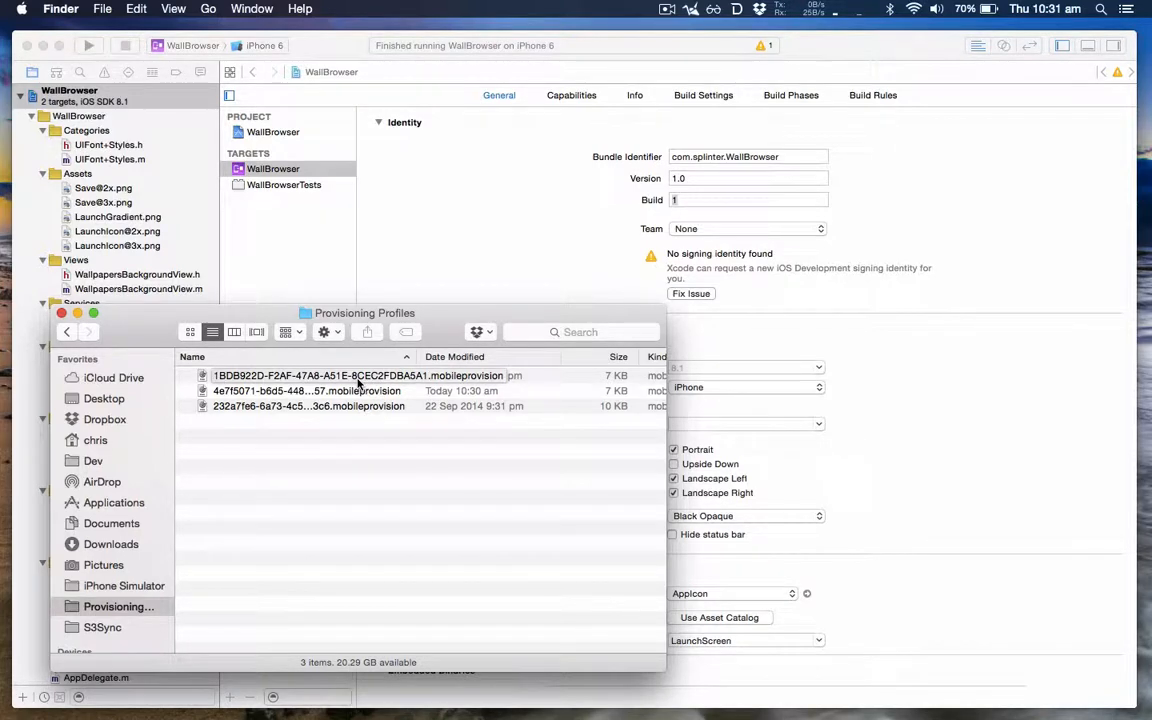
# Step: Switch to Chrome and show the GitHub repository of the Provisioning Quick Look plug-in
pyautogui.press('super+Tab')
pyautogui.press('super+Tab')
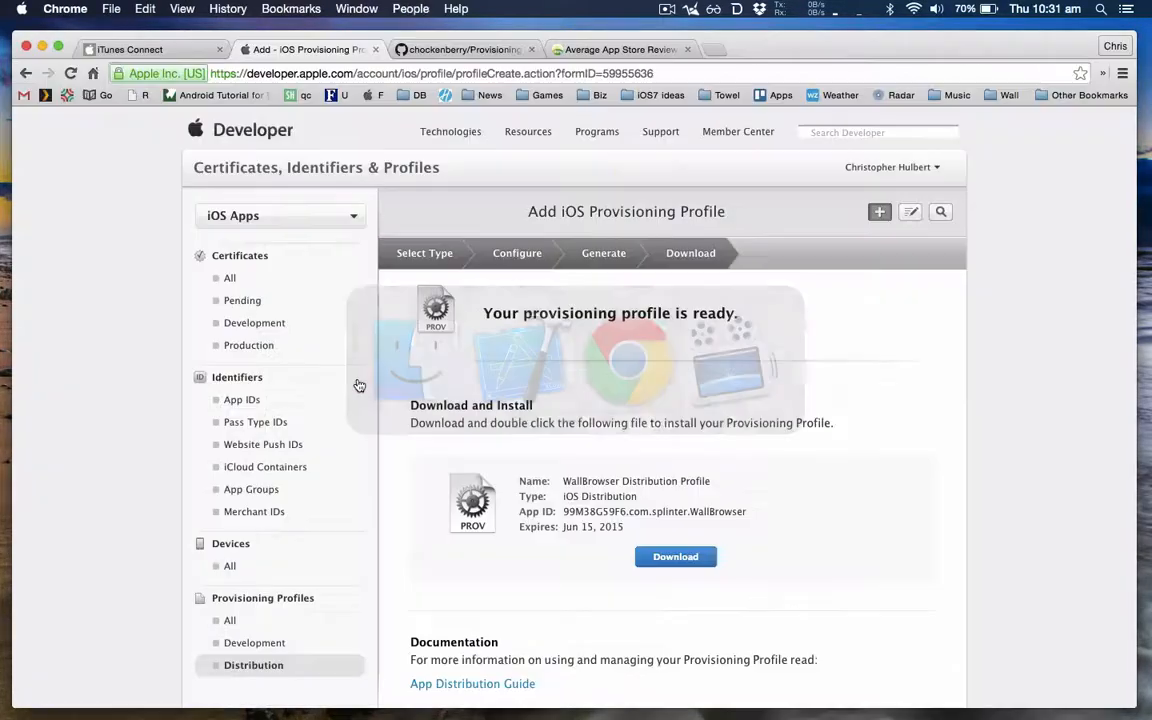
pyautogui.click(456, 48)
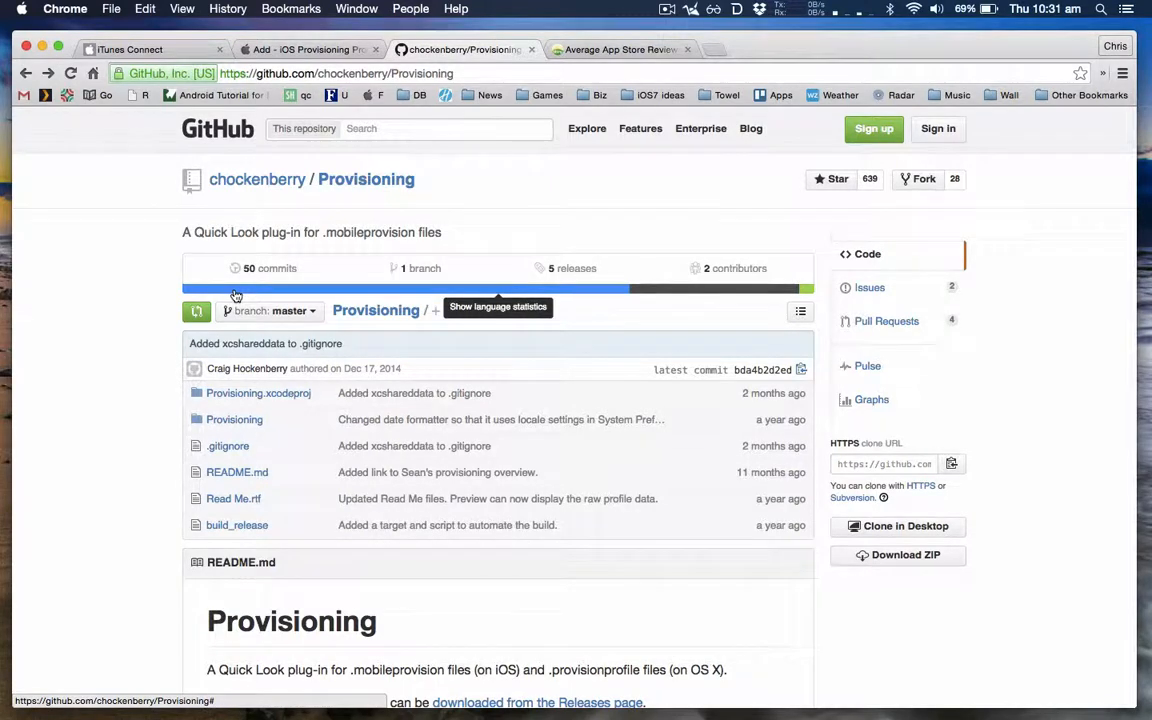
# Step: Return to Finder and preview the Splinter and WallBrowser .mobileprovision files with Quick Look, examining the WallBrowser profile's certificates and entitlements
pyautogui.press('super+Tab')
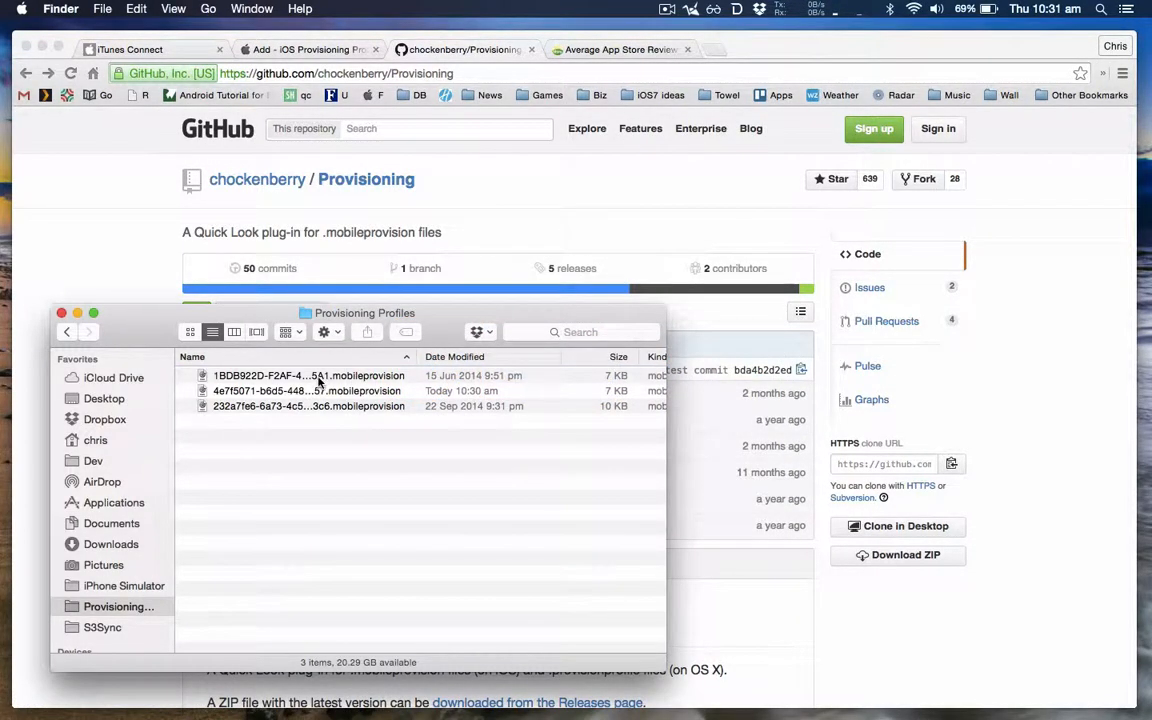
pyautogui.click(319, 377)
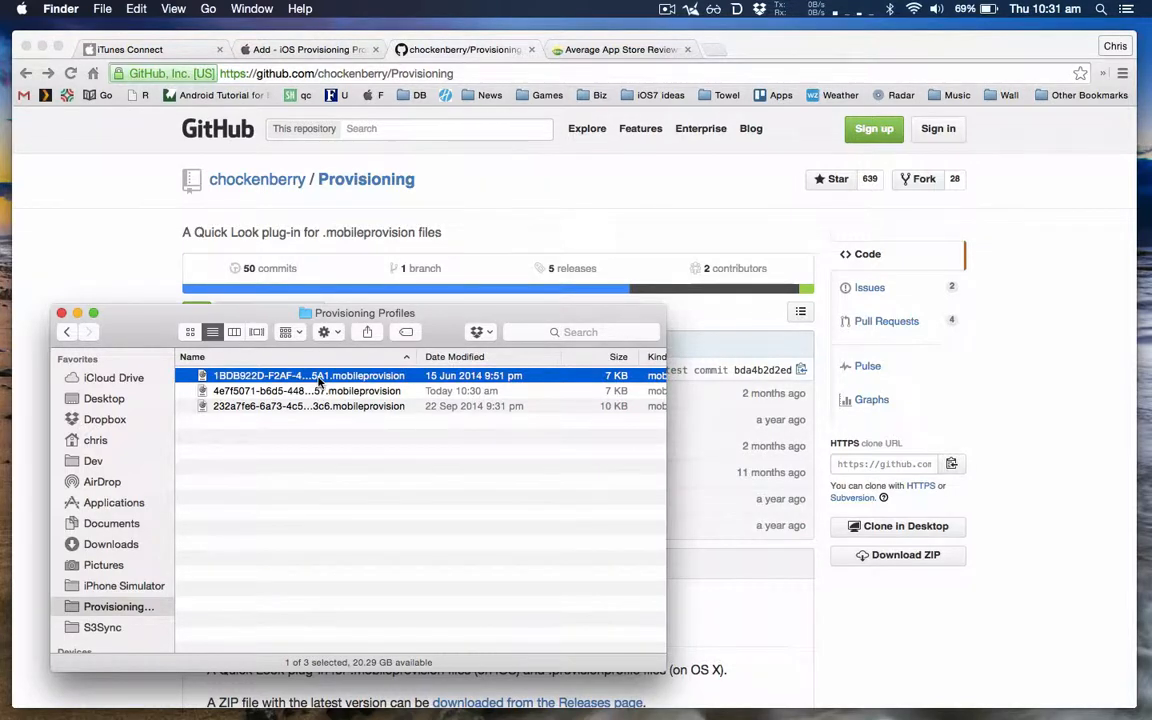
pyautogui.press('space')
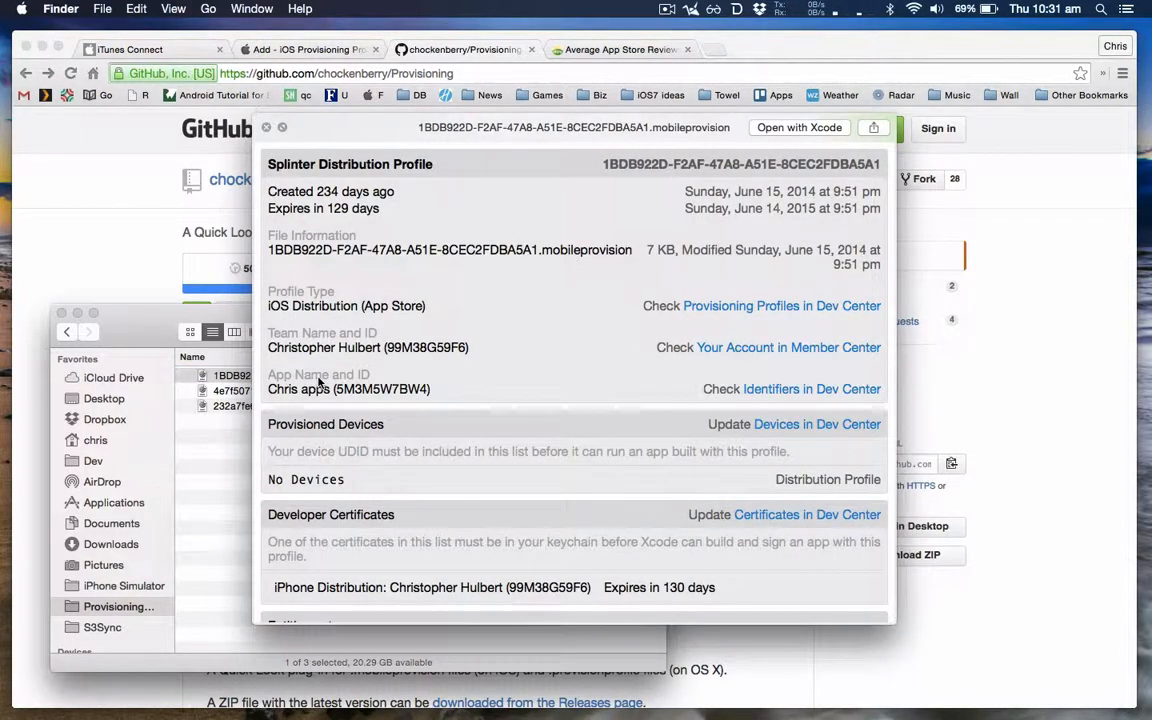
pyautogui.click(227, 393)
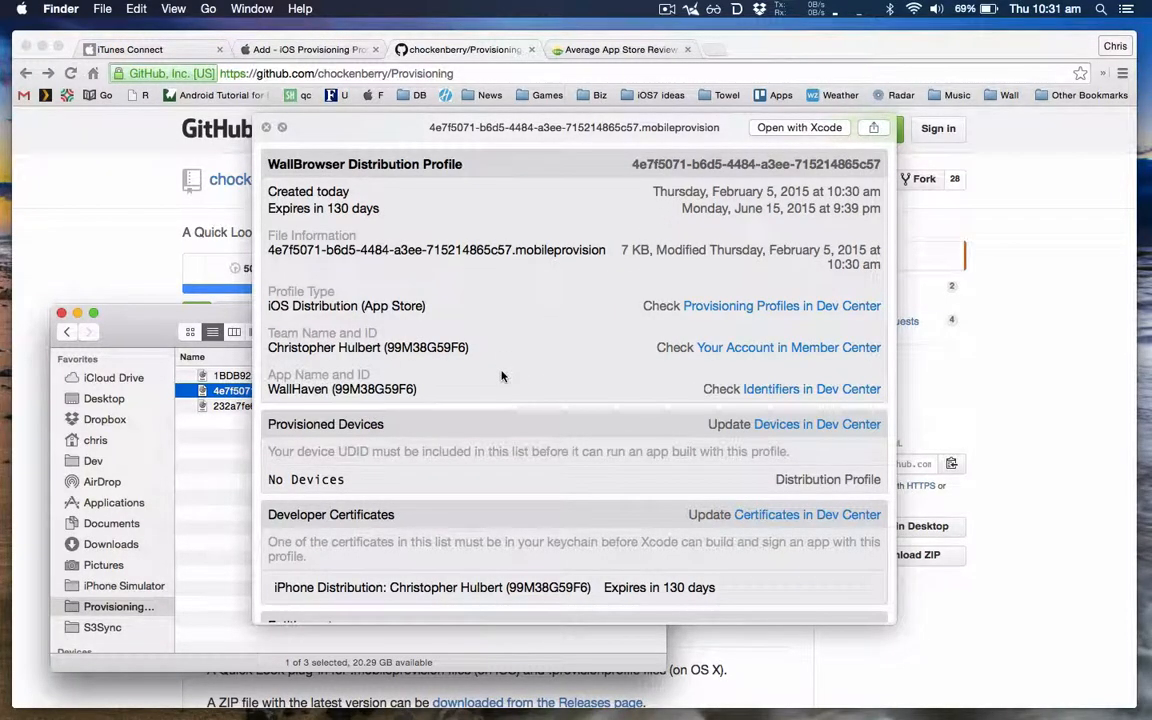
pyautogui.scroll(-5, 502, 376)
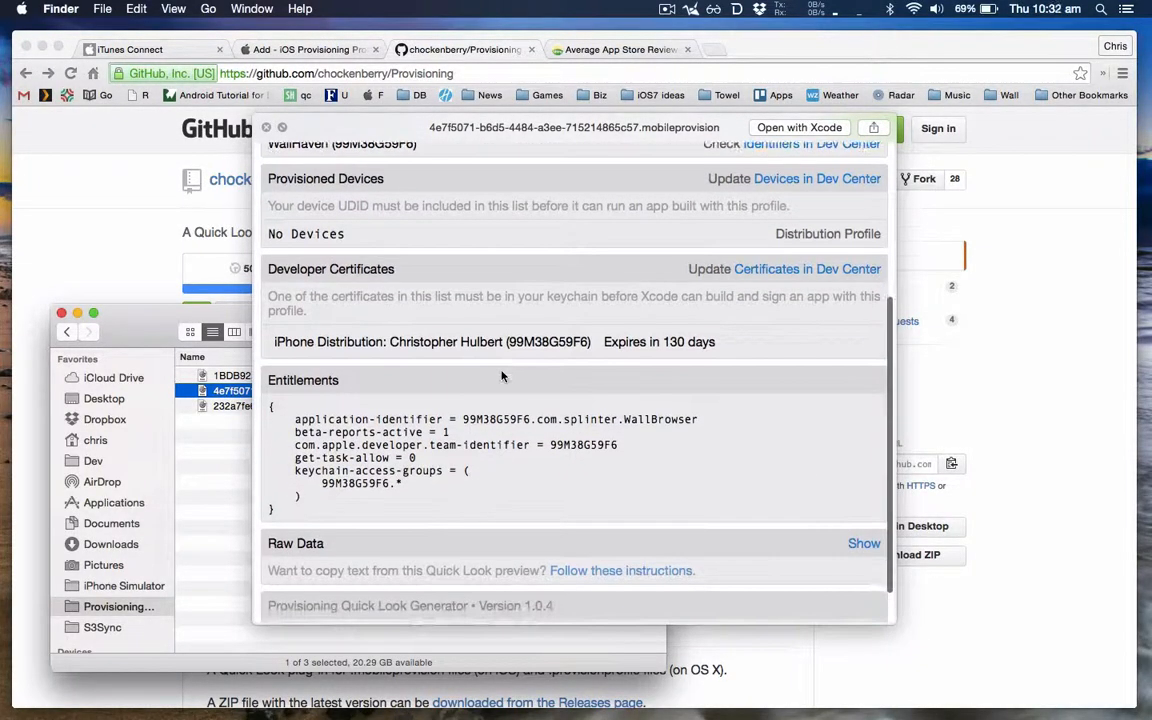
# Step: View the rest of the WallBrowser profile's entitlements, close the preview and switch to the WallBrowser project in Xcode
pyautogui.scroll(-1, 502, 376)
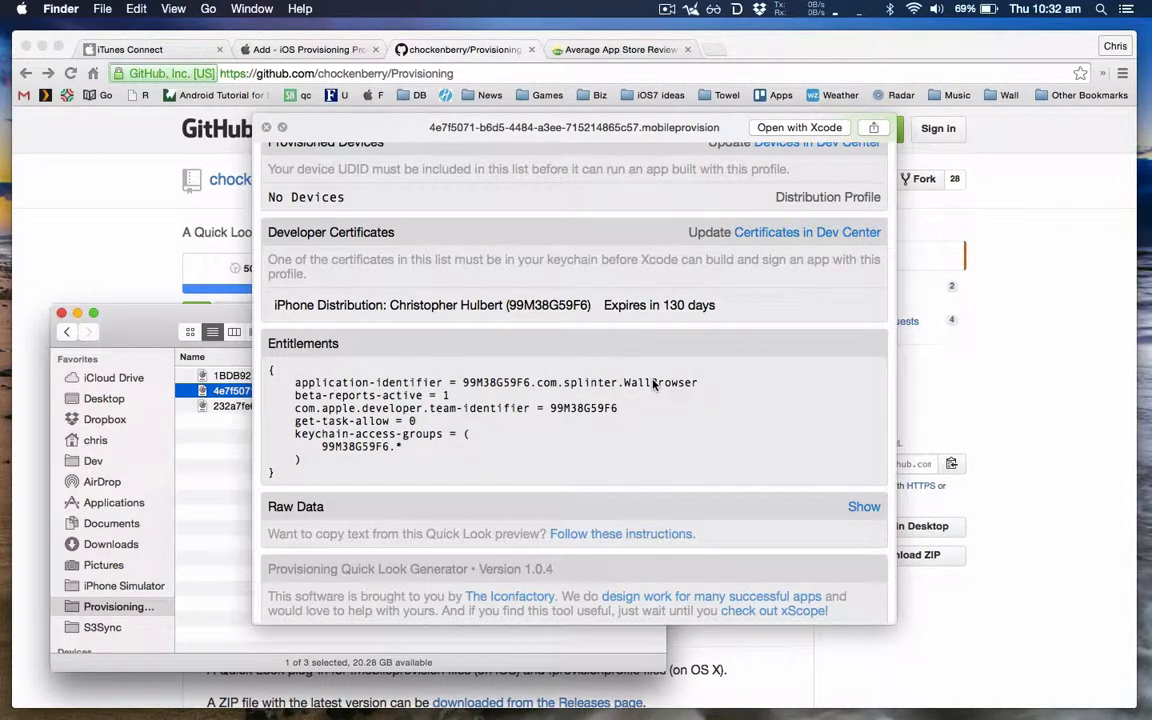
pyautogui.press('space')
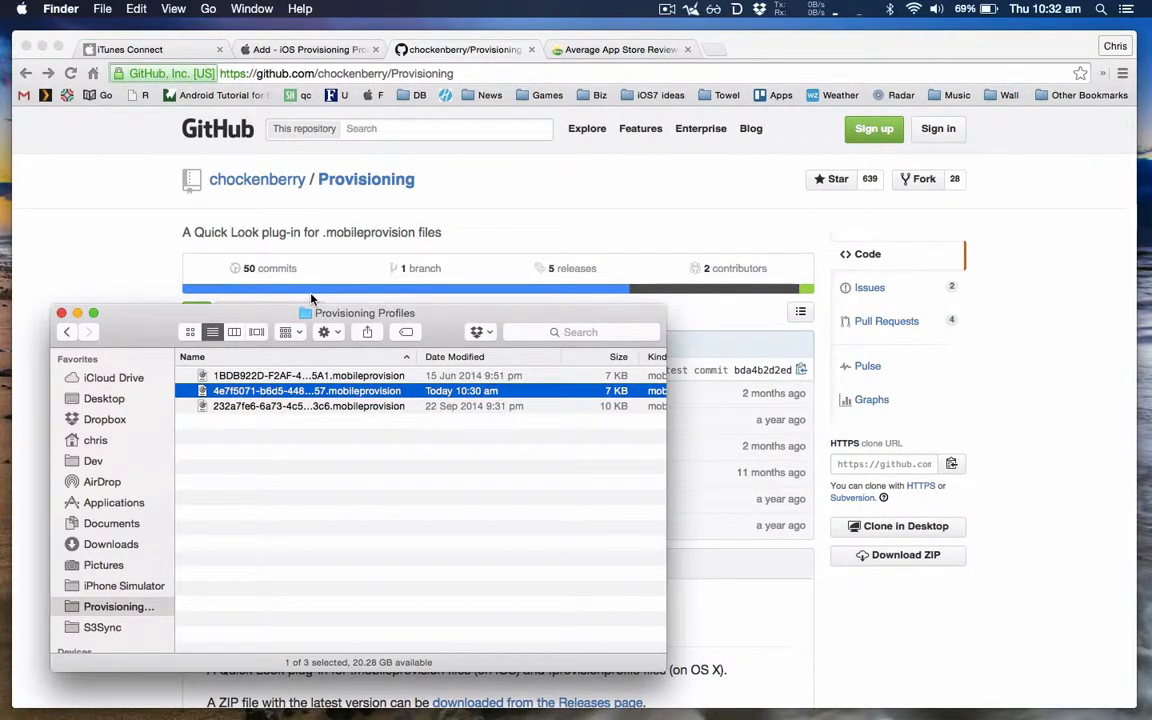
pyautogui.press('super+Tab')
pyautogui.press('super+Tab')
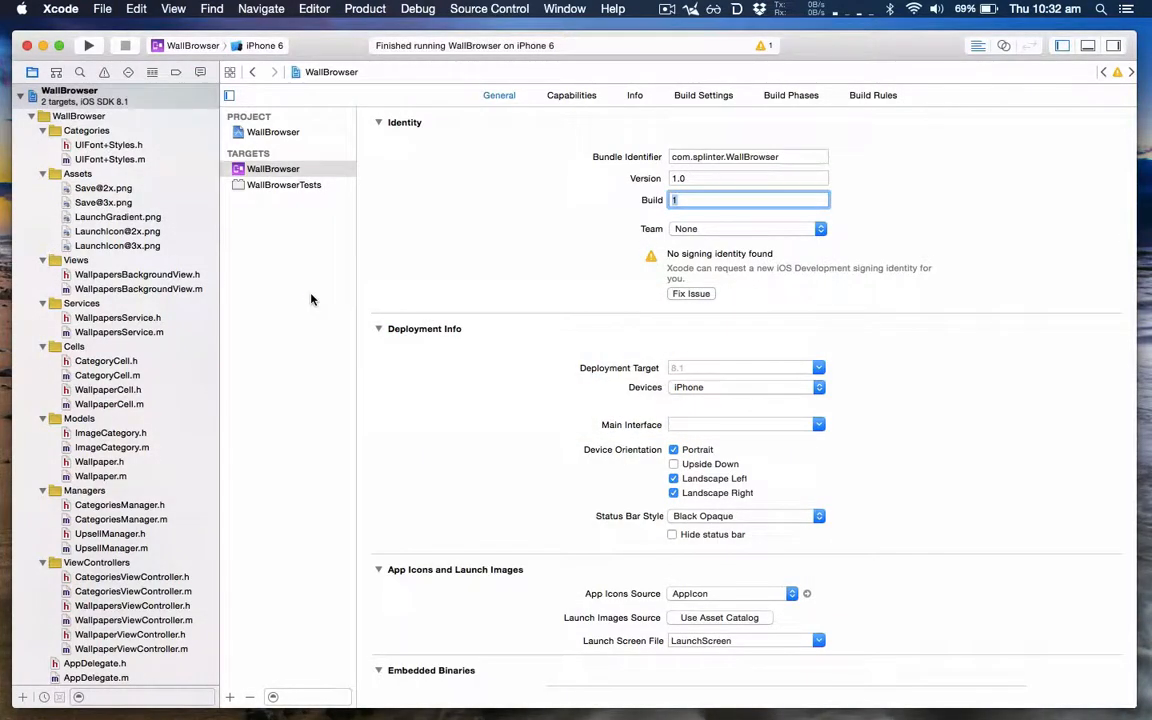
# Step: In the WallBrowser target's build settings, set the project-level Release code signing identity for Any iOS SDK to iOS Distribution
pyautogui.click(131, 93)
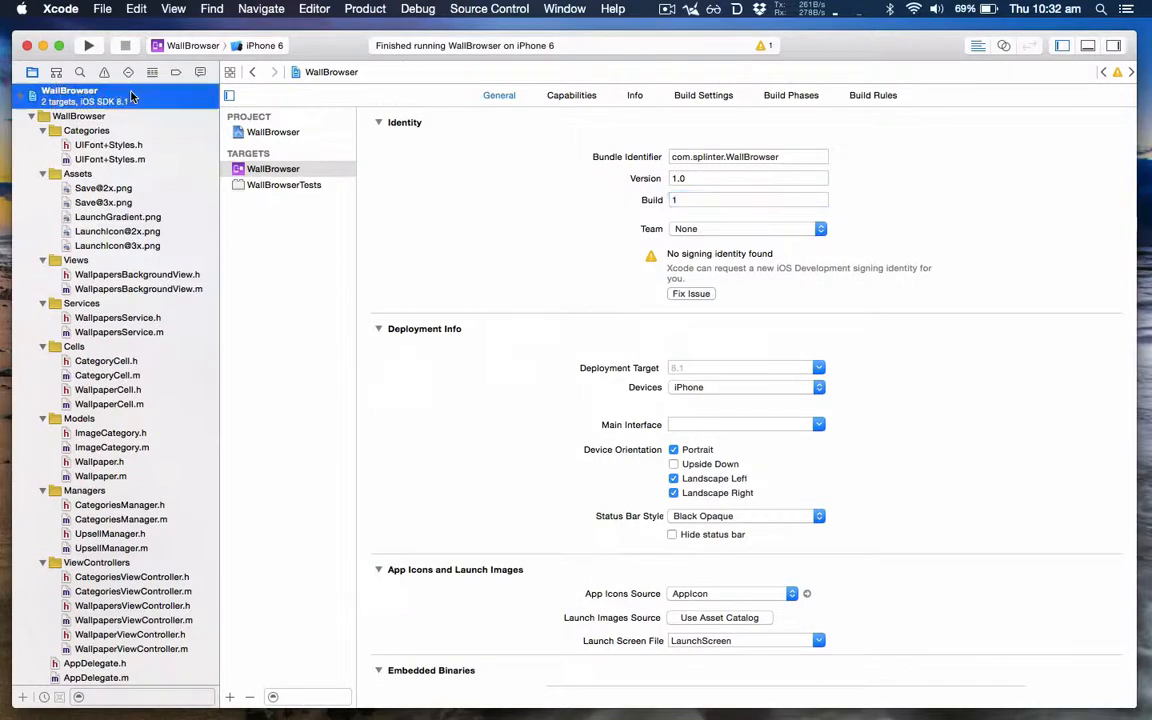
pyautogui.click(272, 170)
pyautogui.click(677, 96)
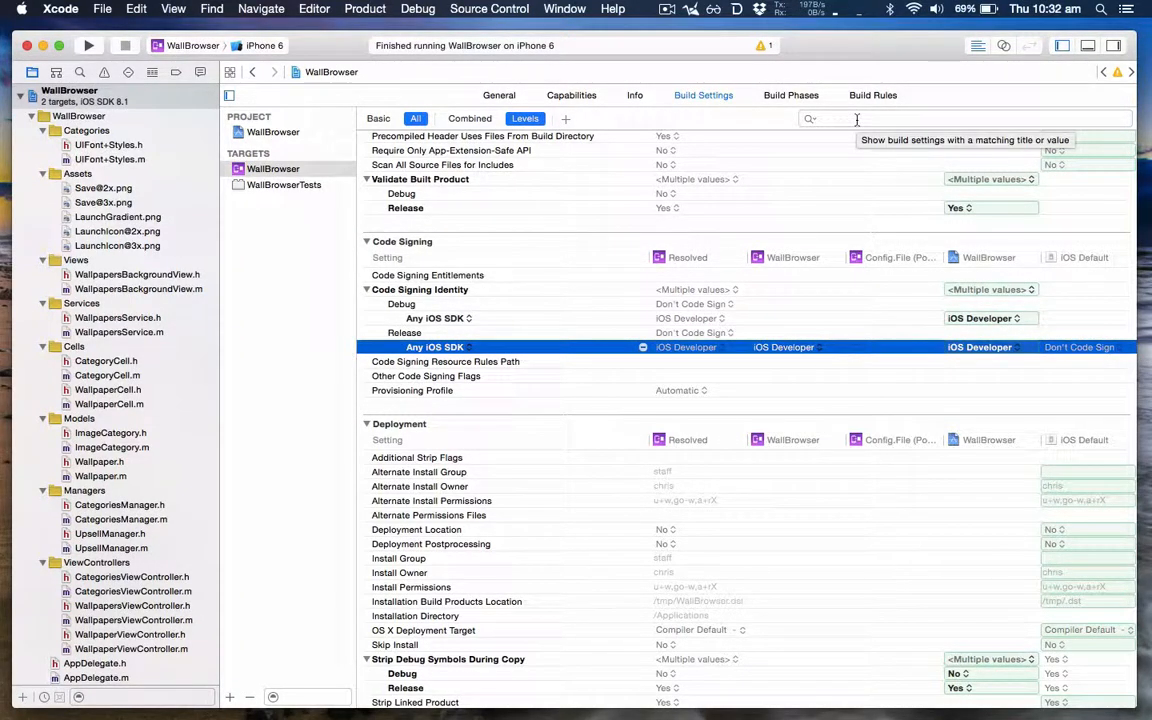
pyautogui.scroll(3, 677, 224)
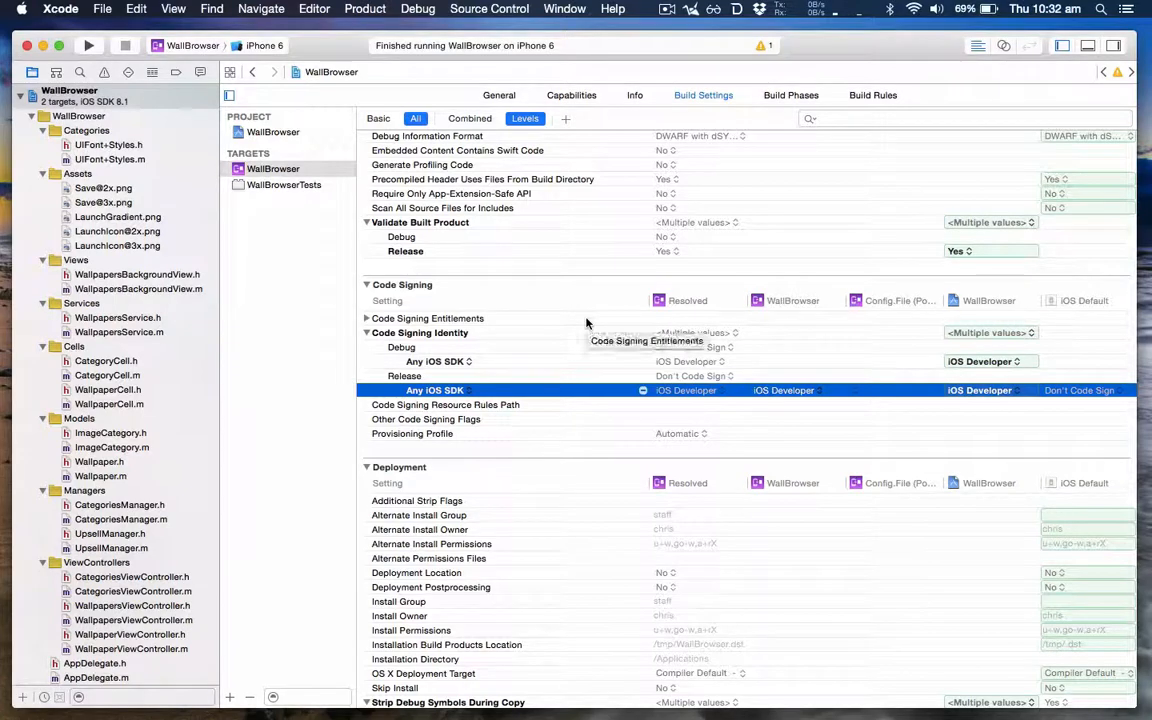
pyautogui.click(710, 435)
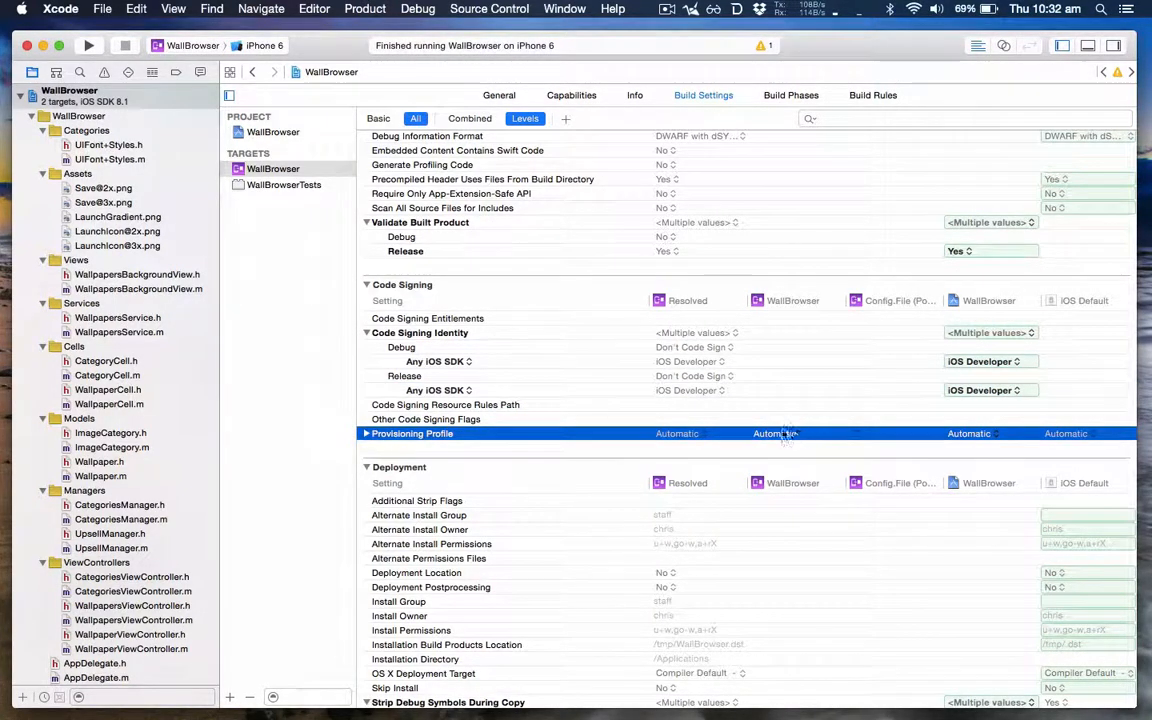
pyautogui.click(700, 389)
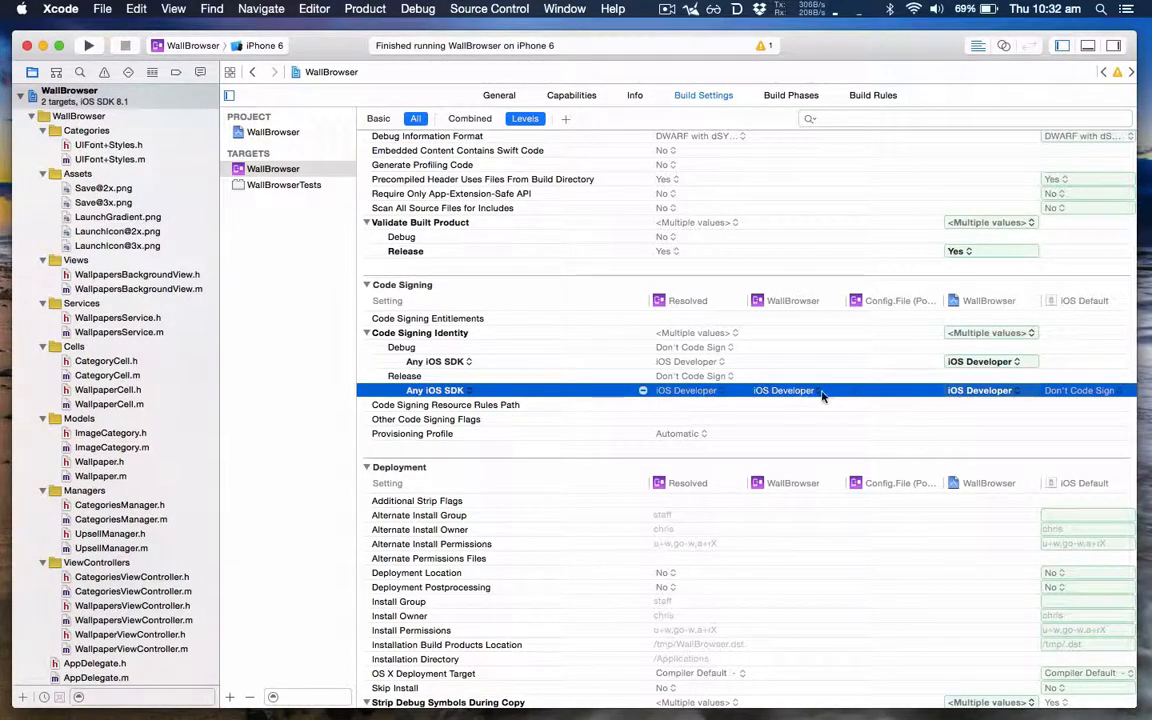
pyautogui.click(1013, 393)
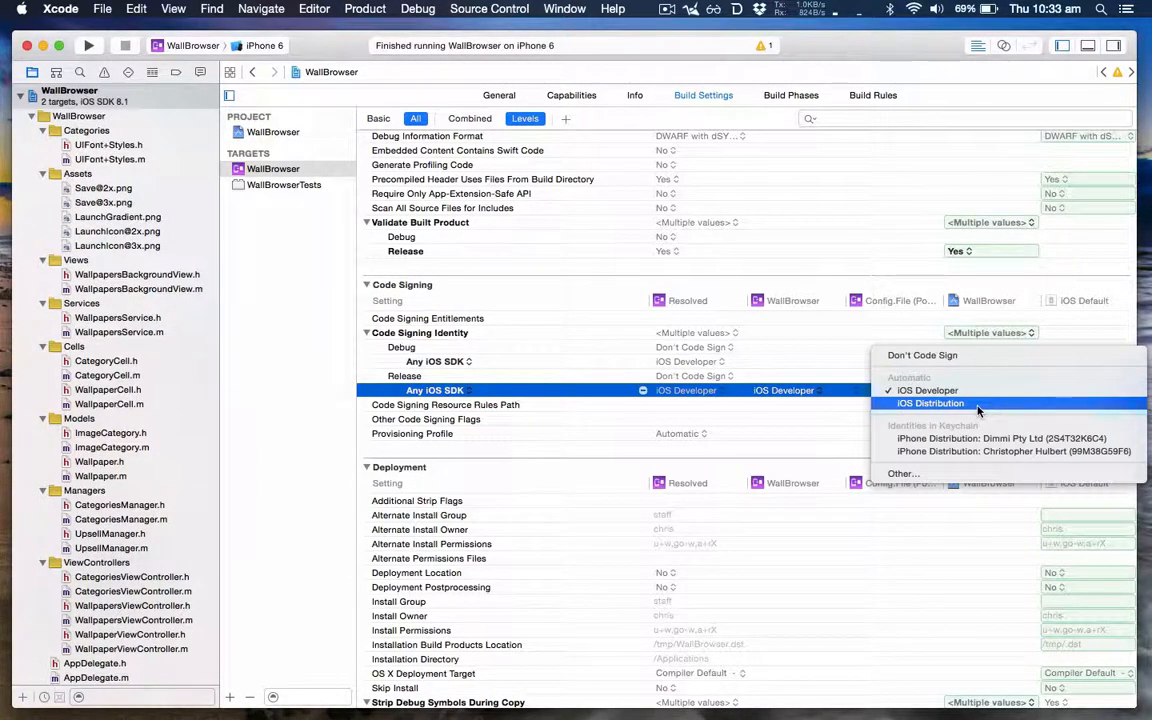
pyautogui.click(978, 408)
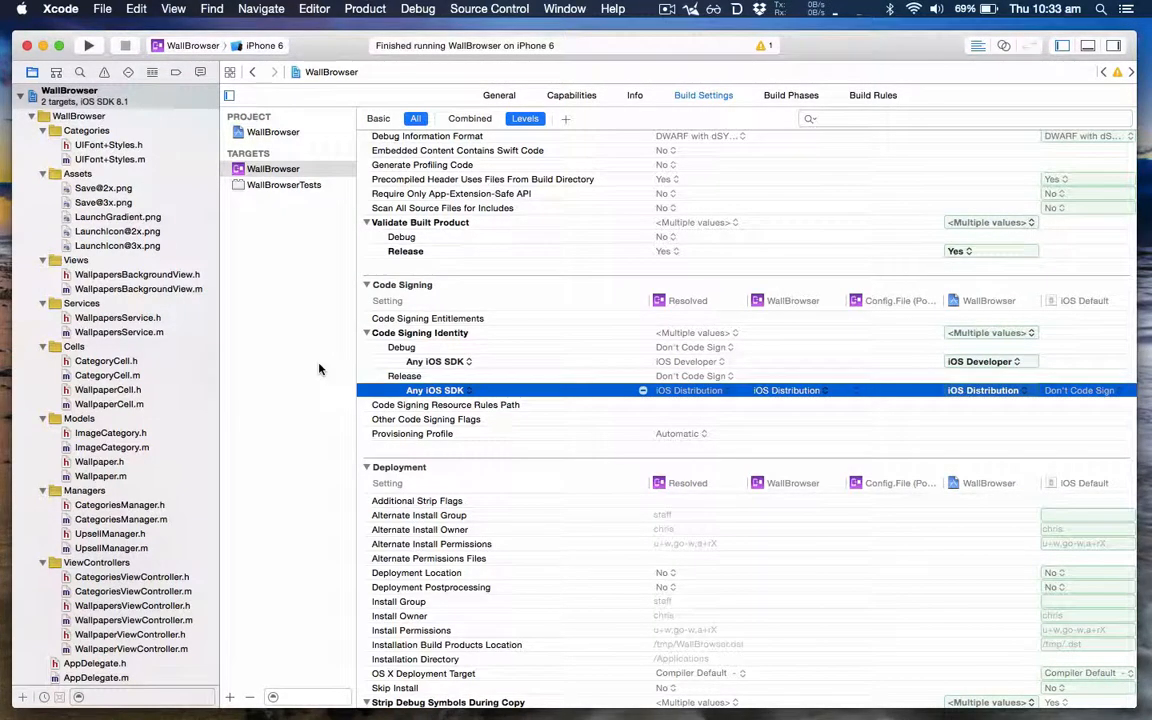
# Step: Compare the target's version in its general settings with WallBrowser's version in iTunes Connect in Chrome, and return to Xcode
pyautogui.click(499, 97)
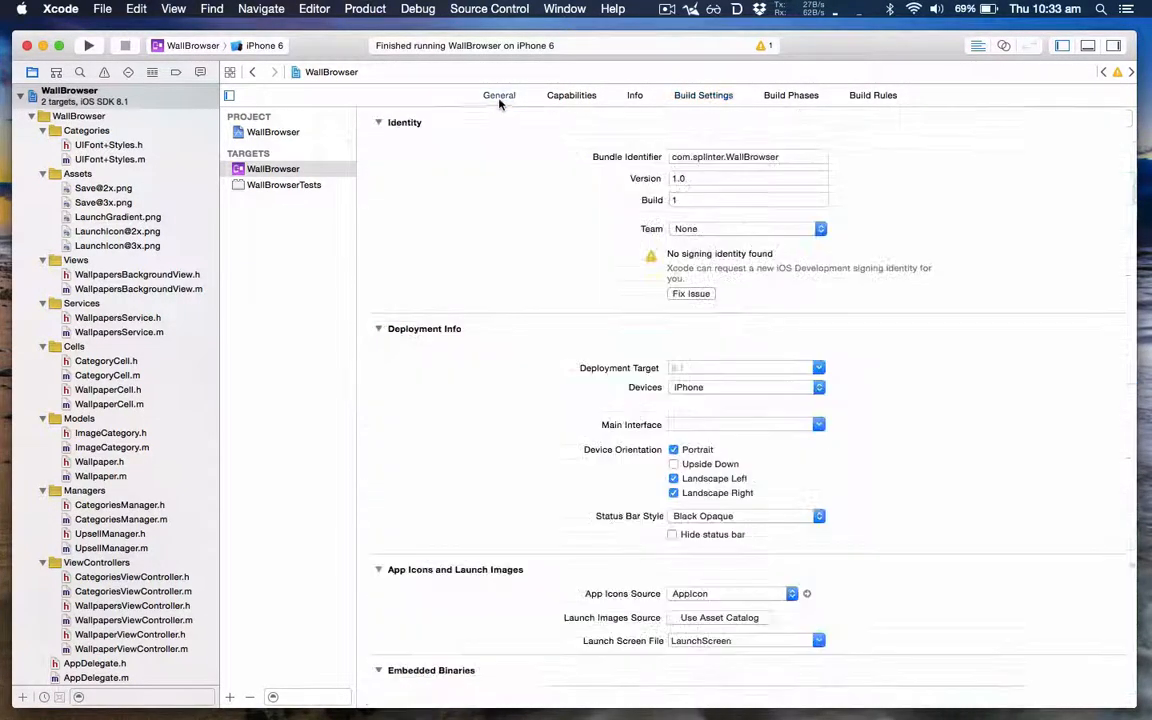
pyautogui.doubleClick(695, 179)
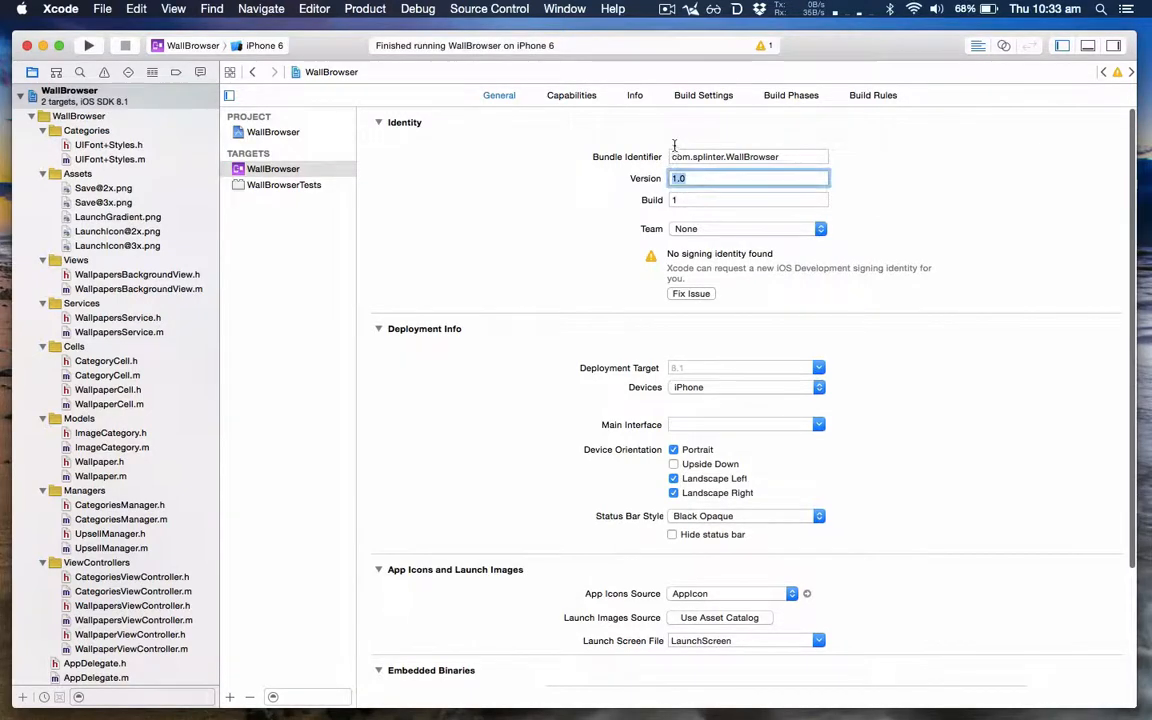
pyautogui.press('super+Tab')
pyautogui.press('super+Tab')
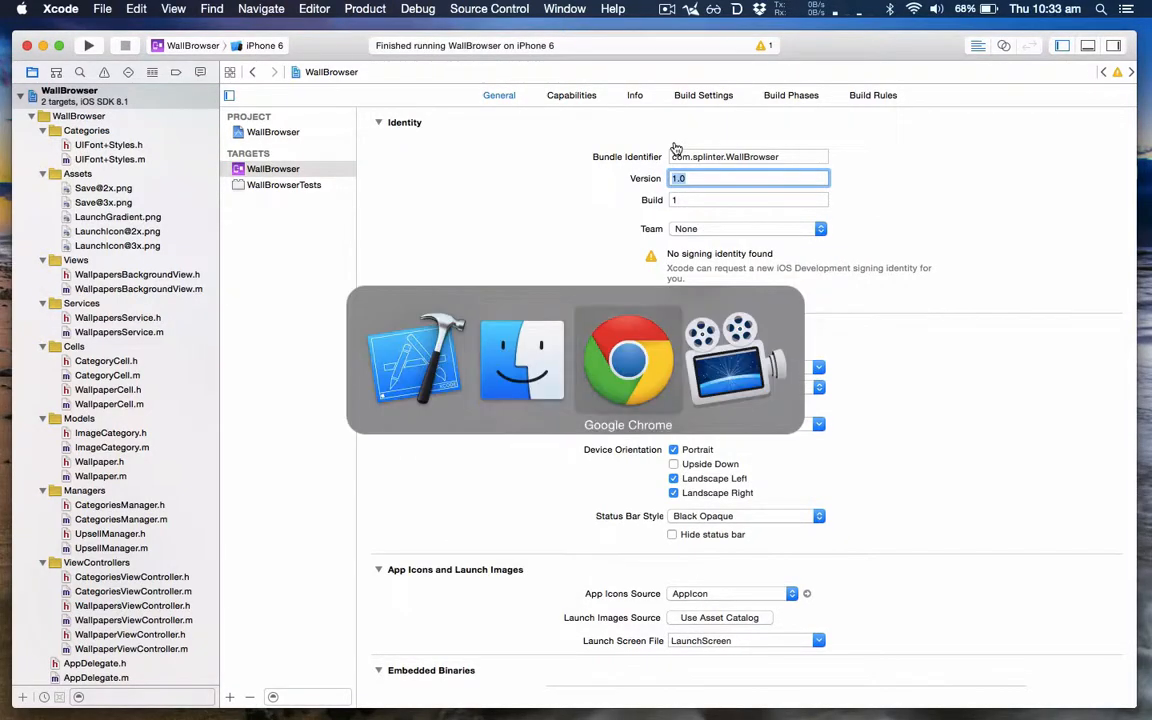
pyautogui.click(194, 52)
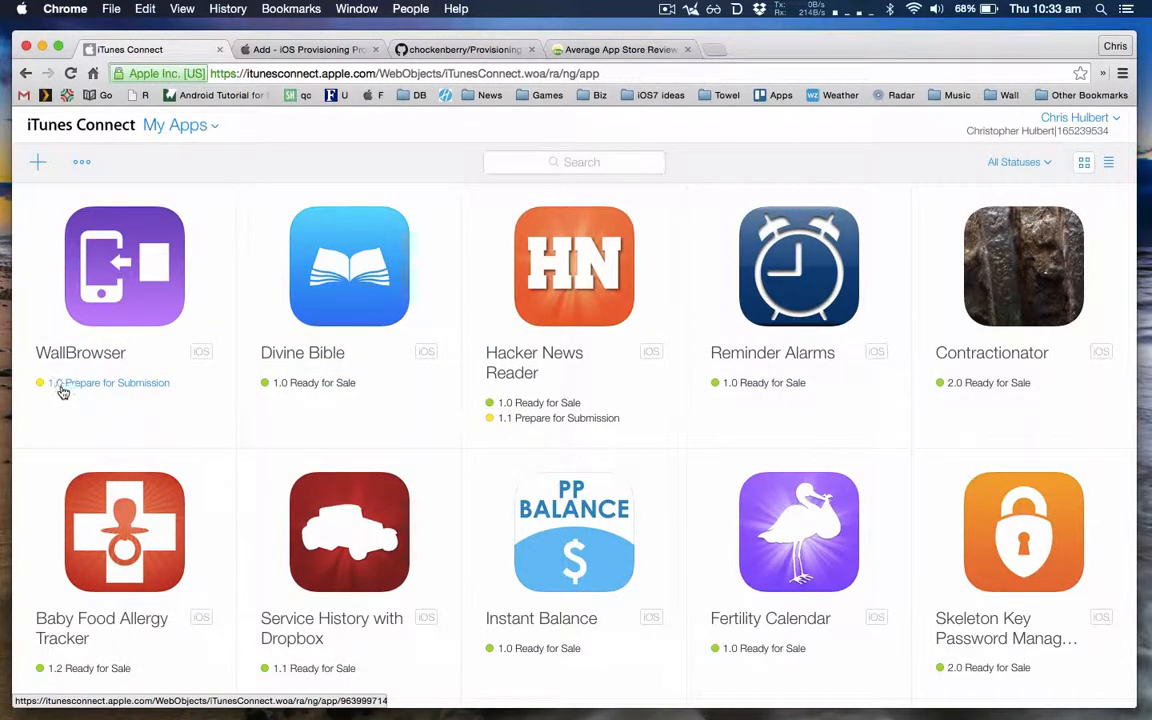
pyautogui.press('super+Tab')
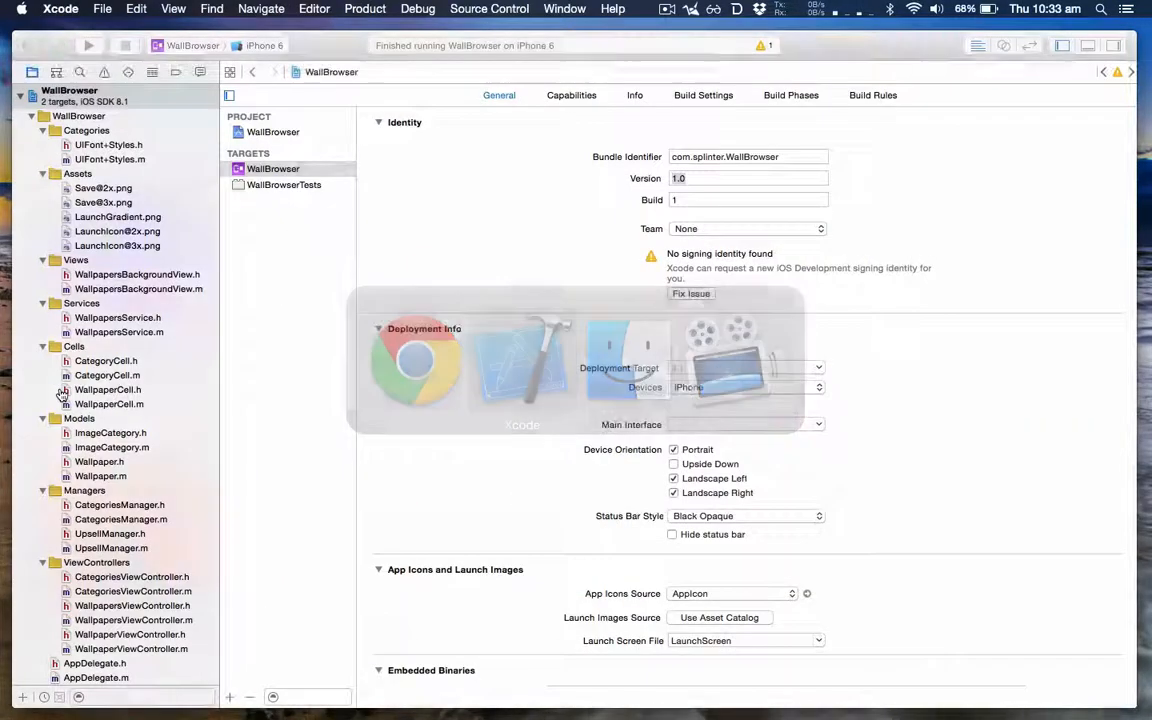
# Step: Set the WallBrowser target's build number to the current date, 20150205, checking the date against the system clock
pyautogui.click(684, 200)
pyautogui.moveTo(684, 200); pyautogui.dragTo(656, 186)
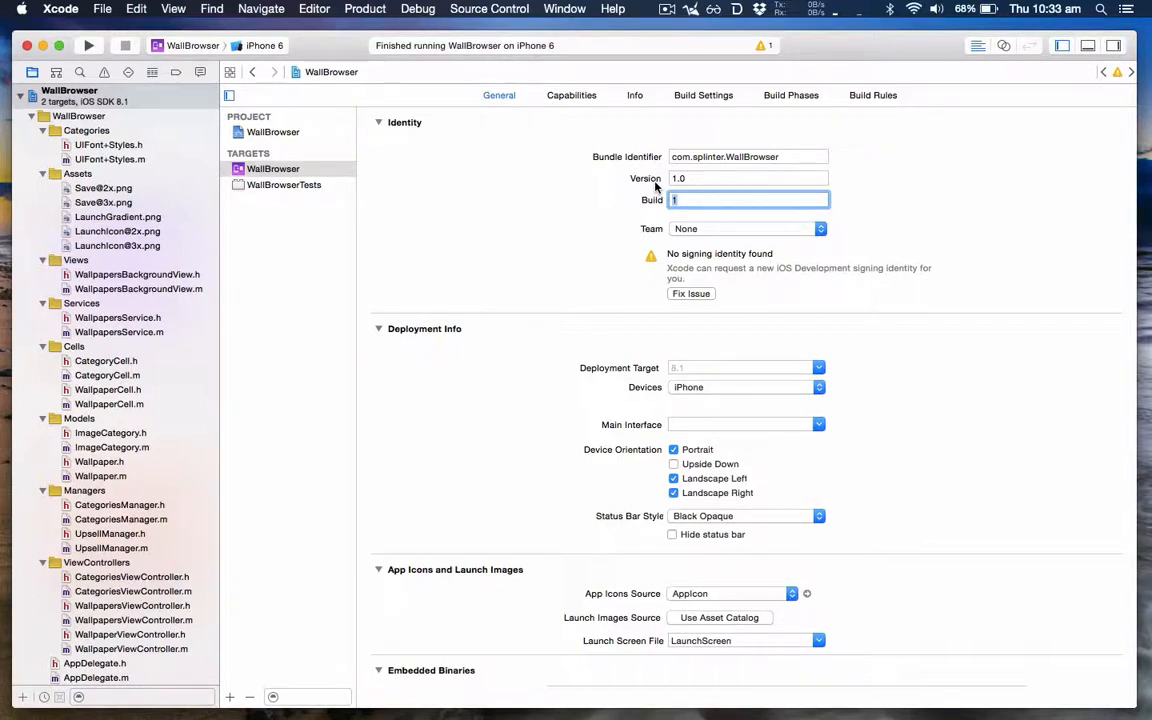
pyautogui.write('201501')
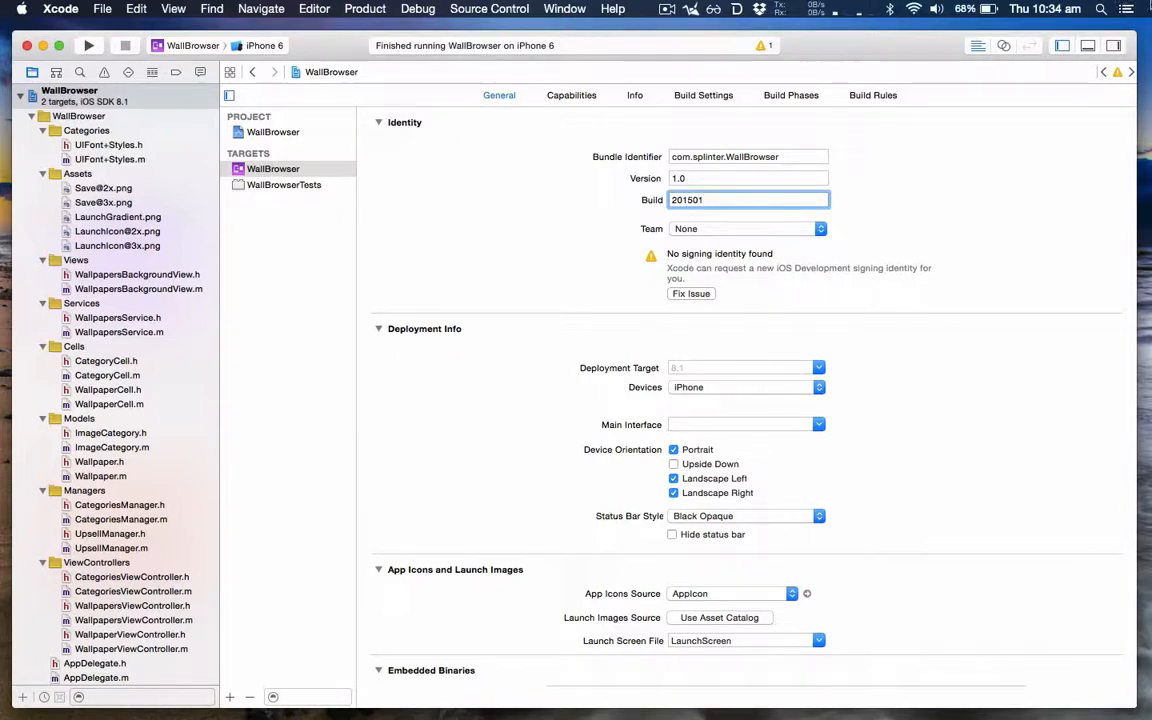
pyautogui.click(1032, 8)
pyautogui.click(1032, 8)
pyautogui.press('BackSpace')
pyautogui.write('205')
# Step: Examine the date-based build number by selecting its year, month and day digits one after another
pyautogui.press('super+Left')
pyautogui.hotkey('shift', 'Right')
pyautogui.hotkey('shift', 'Right')
pyautogui.hotkey('shift', 'Right')
pyautogui.hotkey('shift', 'Right')
pyautogui.press('Right')
pyautogui.hotkey('shift', 'Right')
pyautogui.hotkey('shift', 'Right')
pyautogui.press('Right')
pyautogui.hotkey('shift', 'Right')
pyautogui.hotkey('shift', 'Right')
# Step: Set the run destination to iOS Device and create an archive of WallBrowser
pyautogui.click(266, 46)
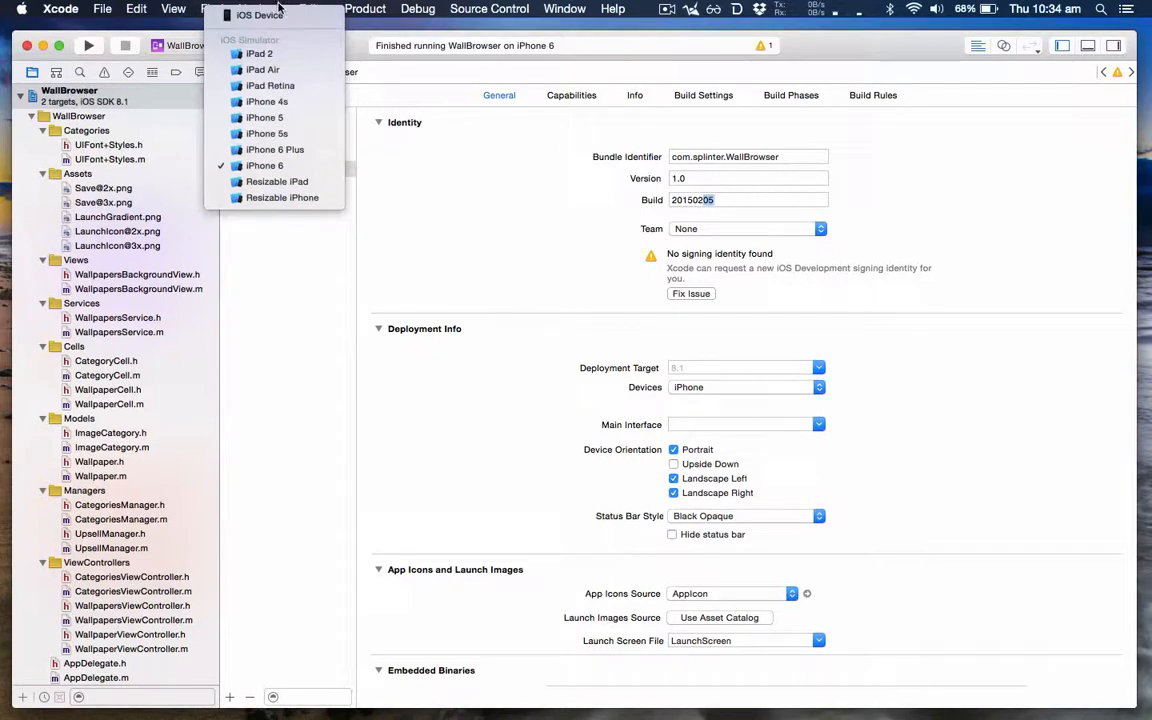
pyautogui.click(278, 15)
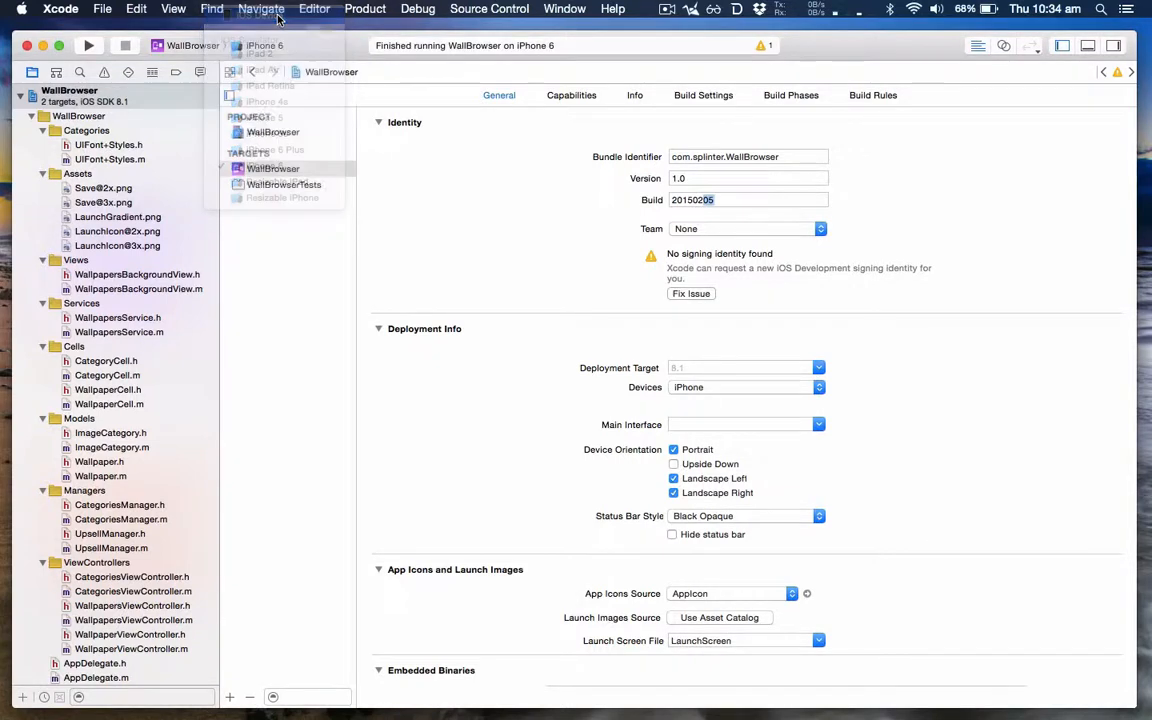
pyautogui.click(378, 9)
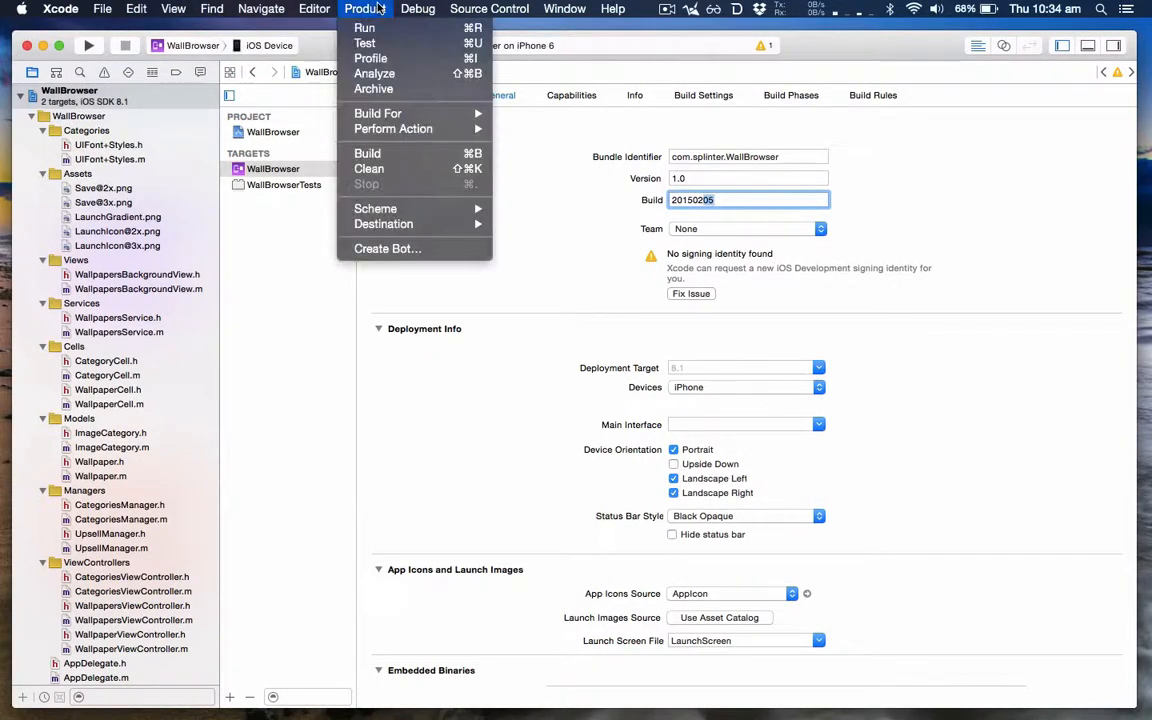
pyautogui.click(387, 92)
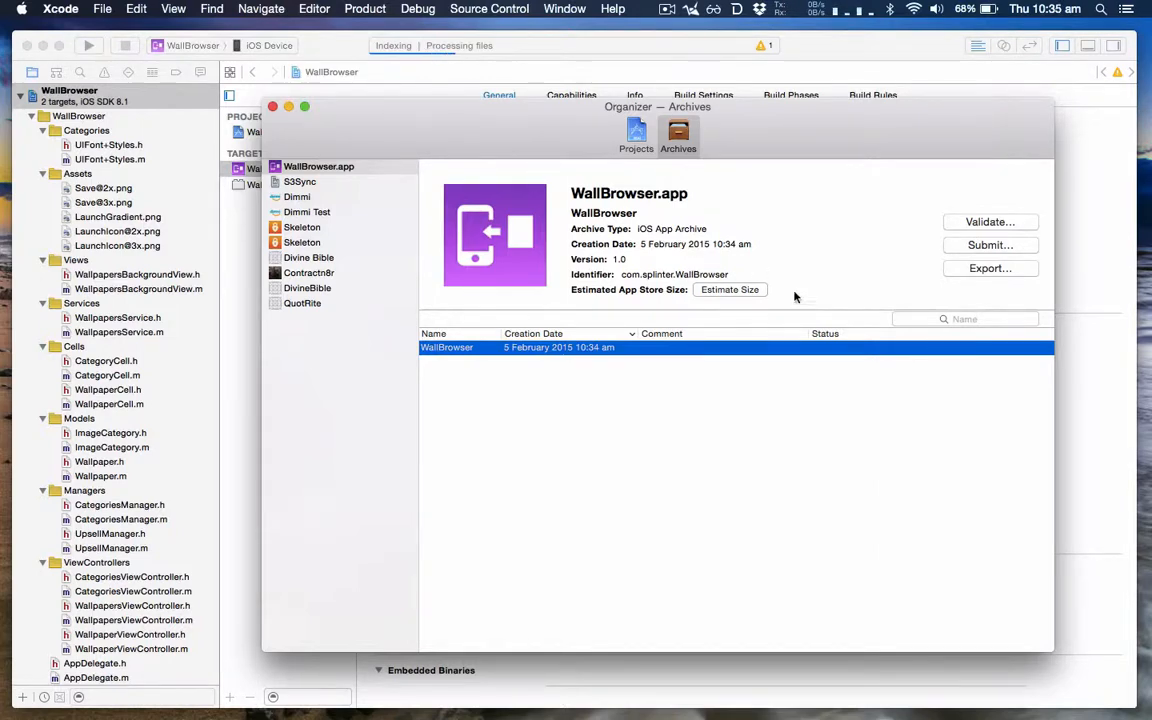
# Step: Submit the WallBrowser archive to the App Store with the preselected development team, toggling app symbol inclusion, and close the completed submission
pyautogui.click(984, 246)
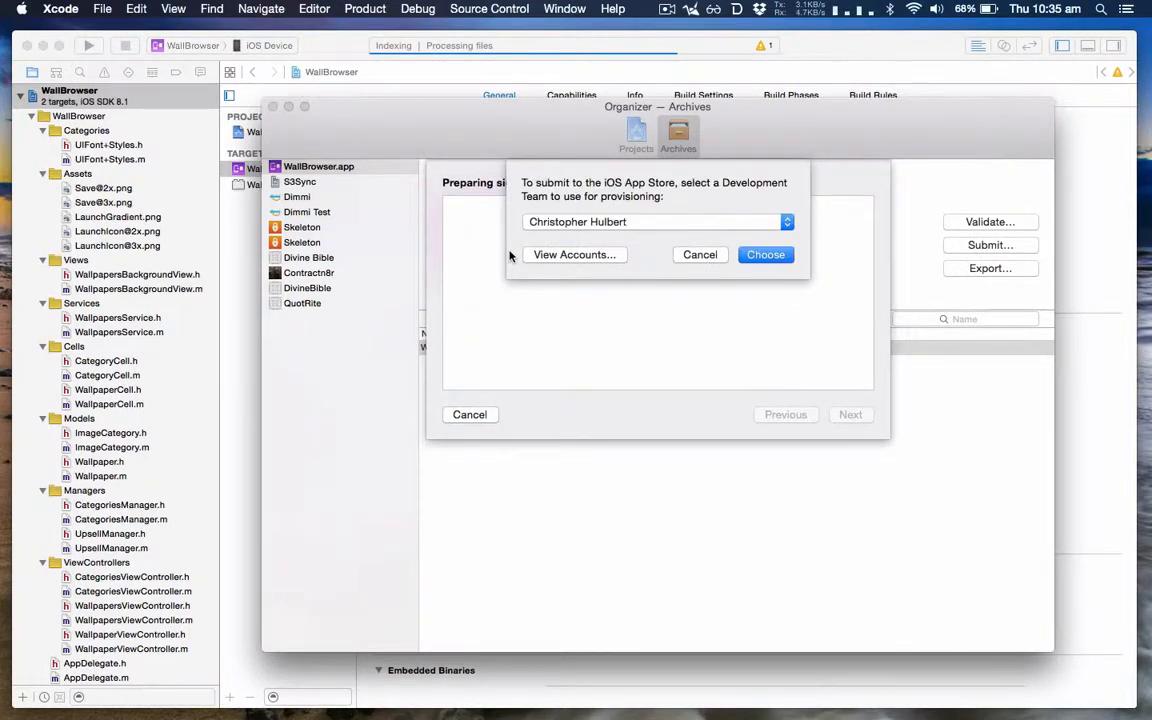
pyautogui.click(766, 258)
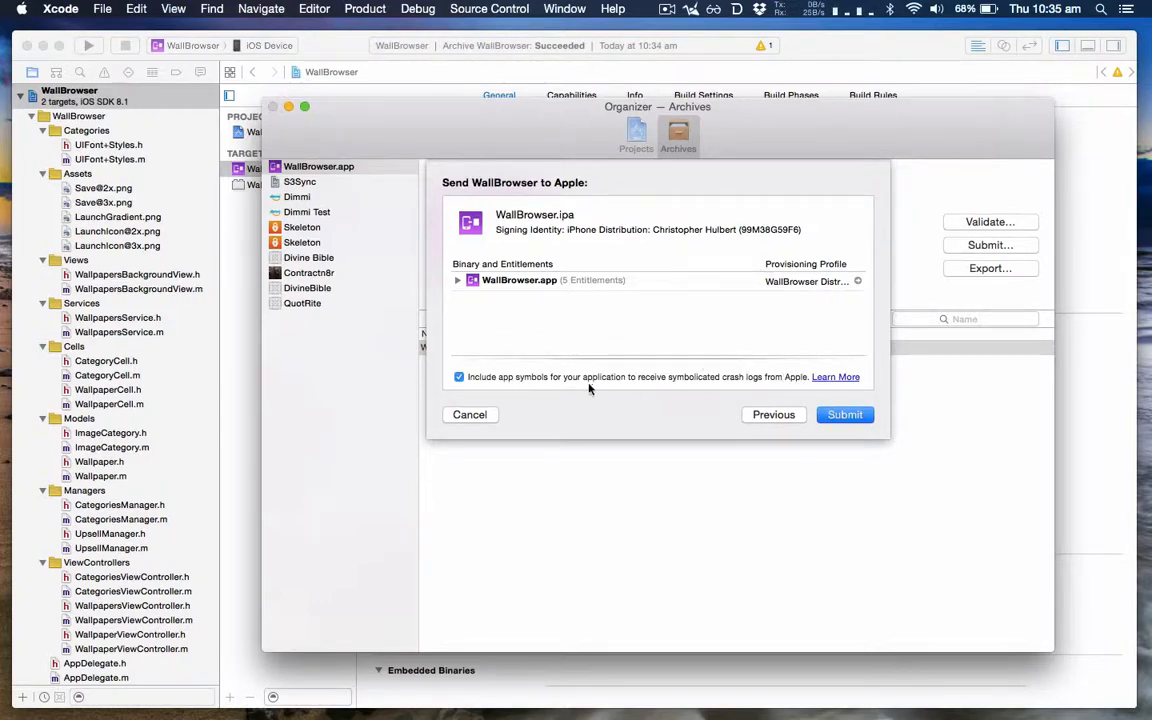
pyautogui.click(458, 378)
pyautogui.click(843, 415)
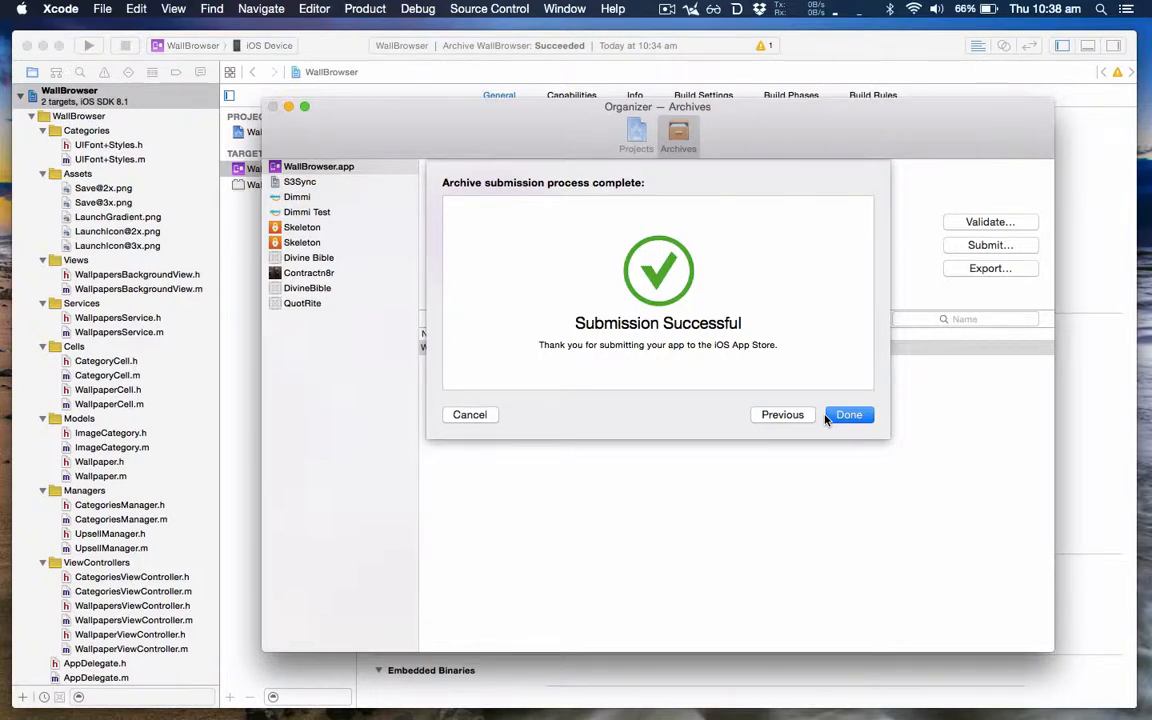
pyautogui.click(828, 416)
# Step: Switch to iTunes Connect in Chrome, add build 1.0 (20150205) to WallBrowser's version 1.0 and save the version
pyautogui.press('super+Tab')
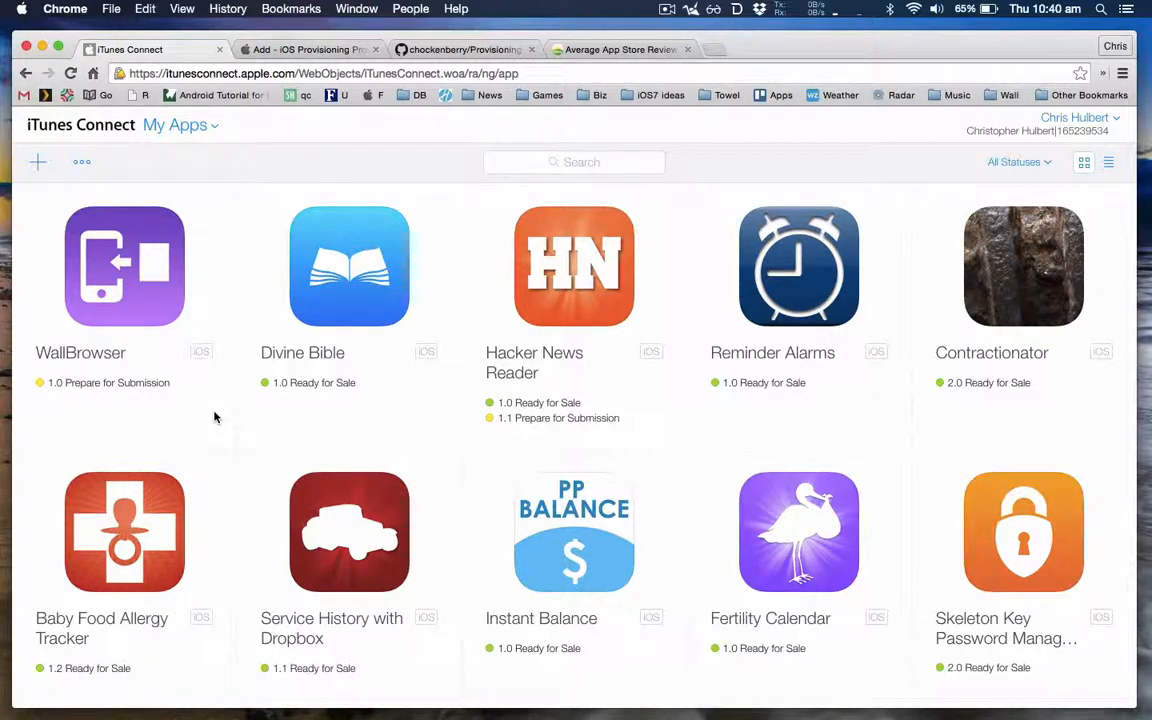
pyautogui.click(152, 294)
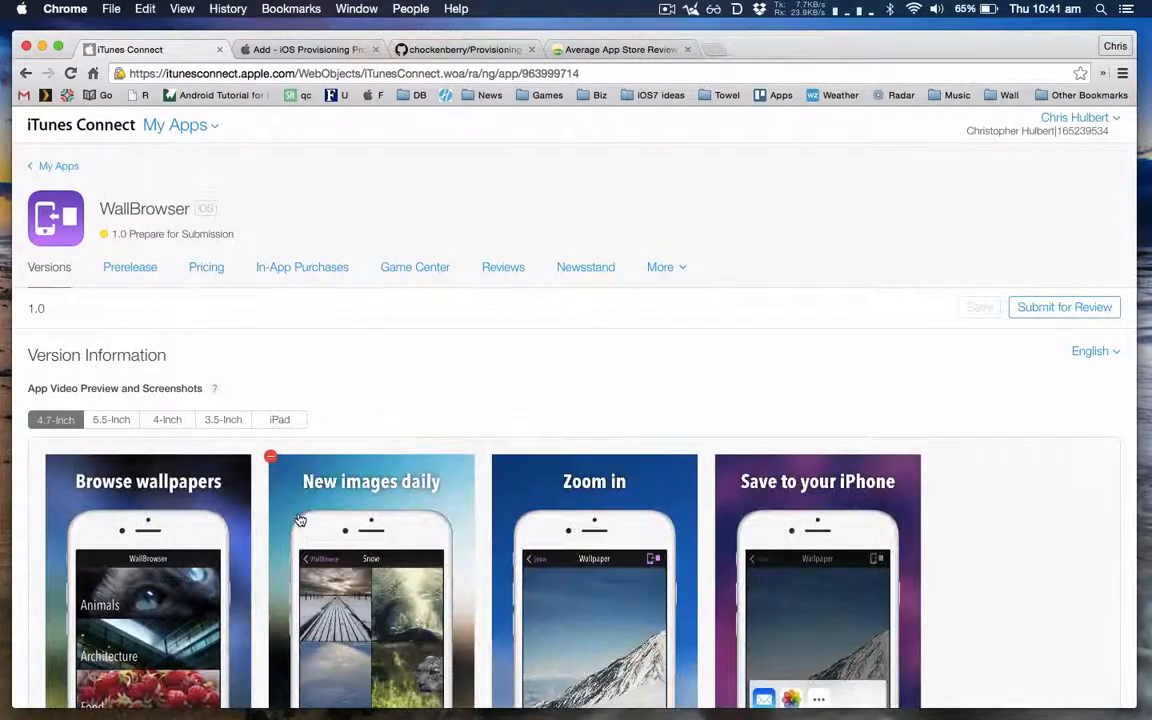
pyautogui.scroll(-1, 298, 518)
pyautogui.scroll(-15, 298, 518)
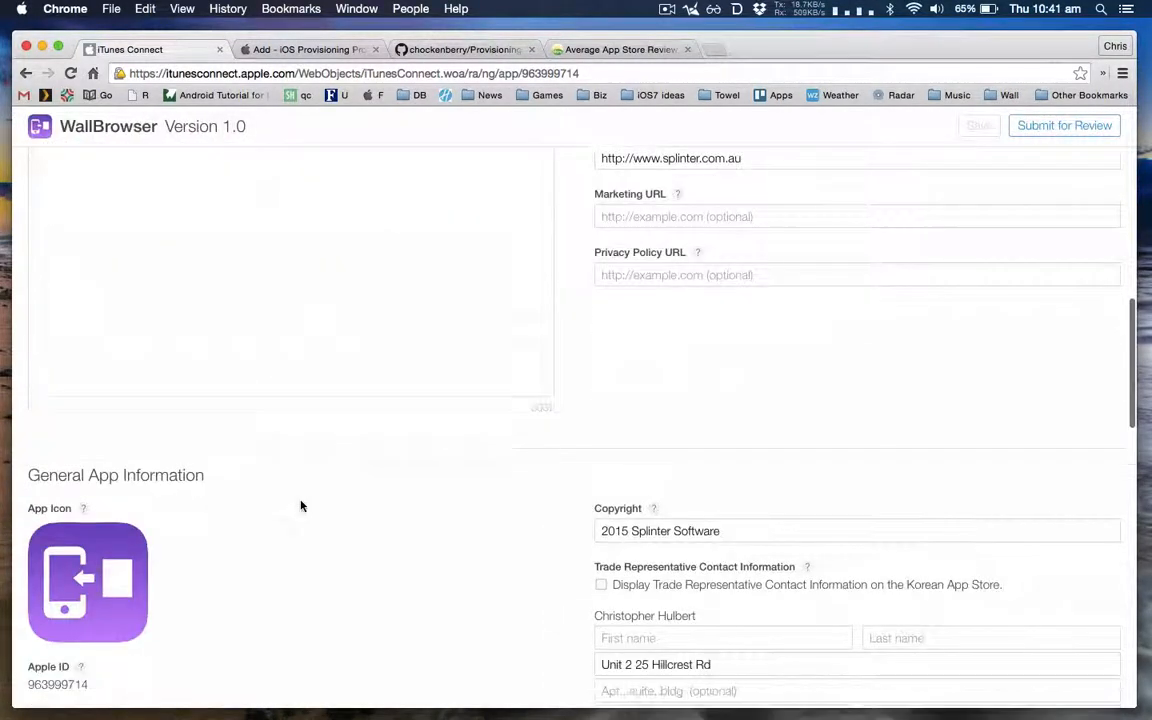
pyautogui.scroll(-8, 300, 506)
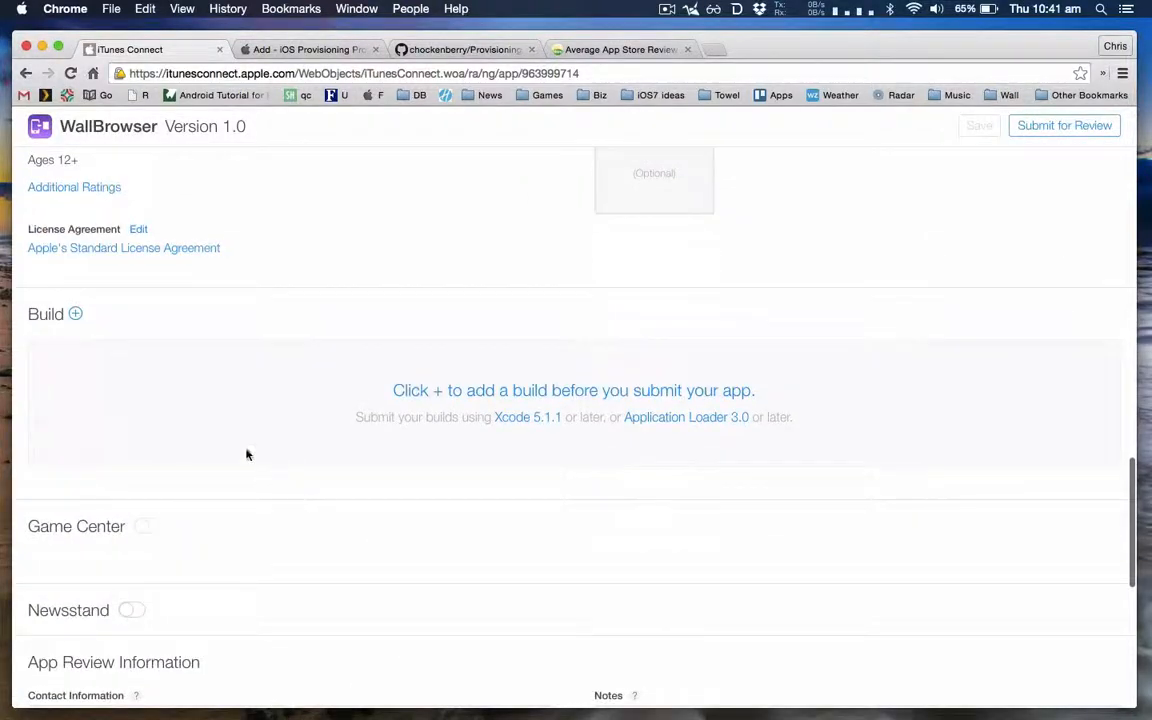
pyautogui.click(75, 314)
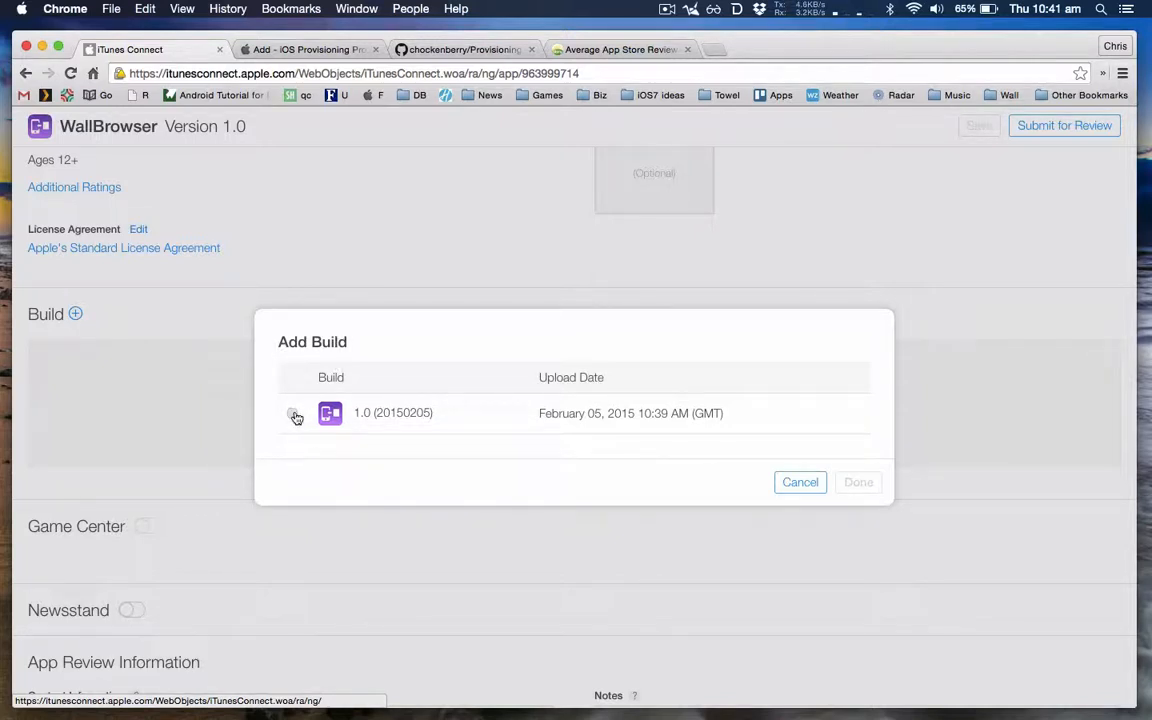
pyautogui.click(293, 414)
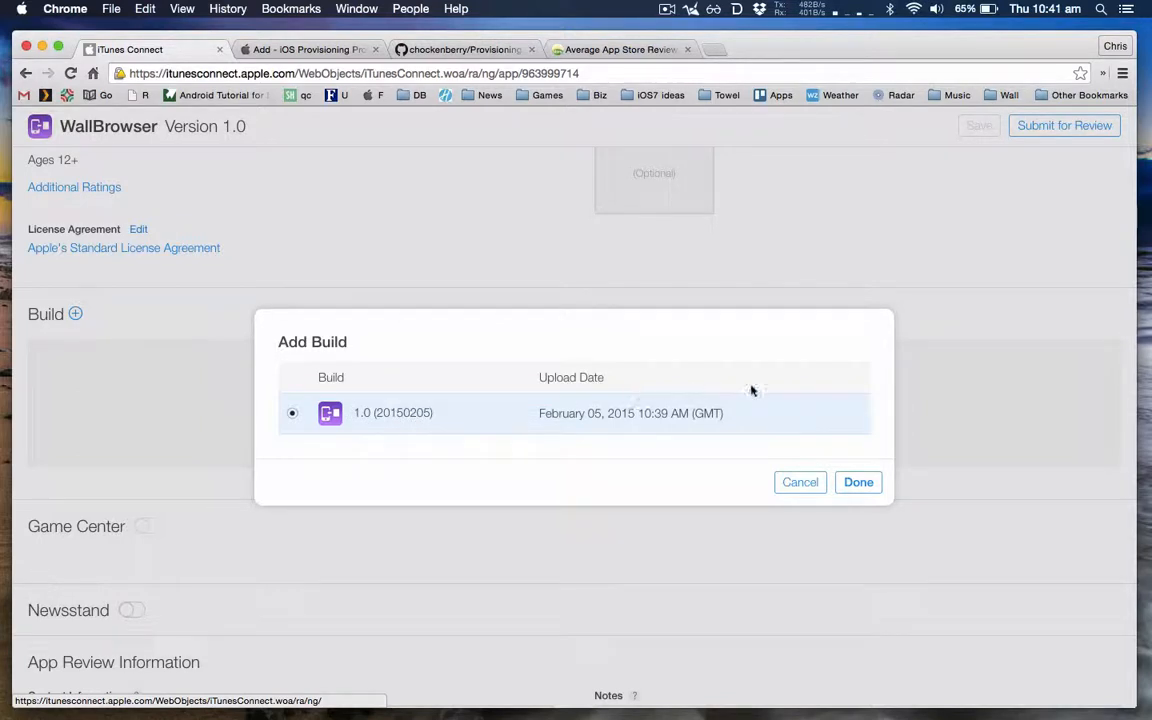
pyautogui.click(861, 490)
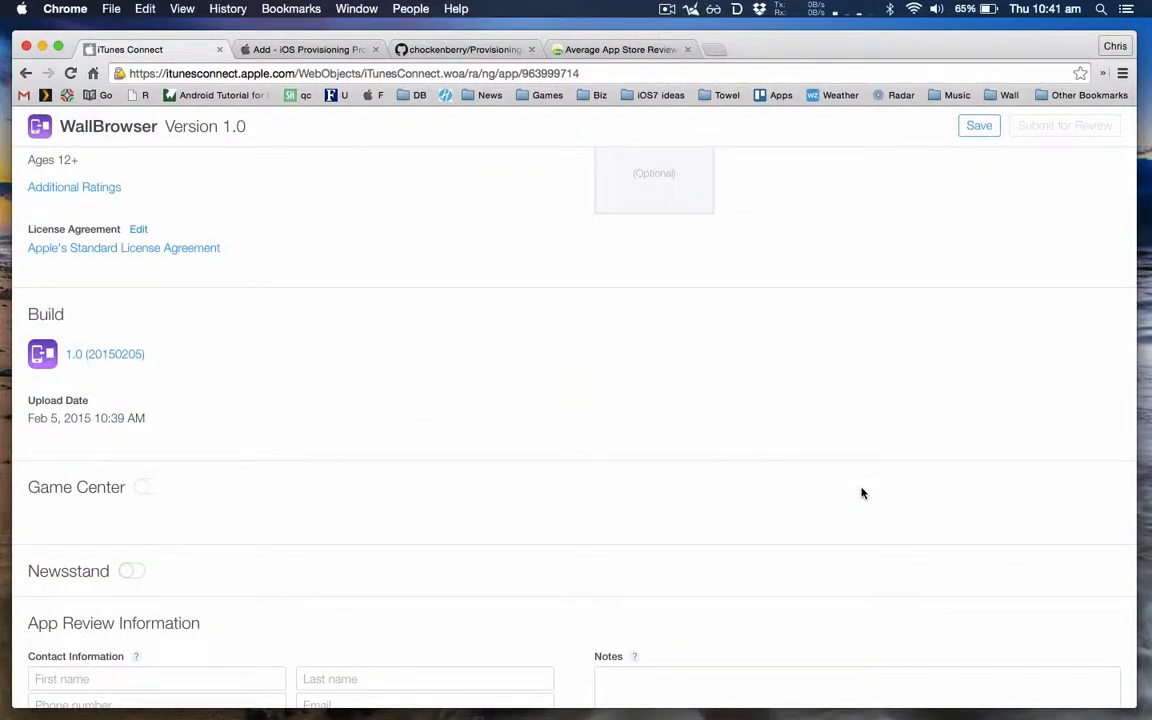
pyautogui.click(980, 127)
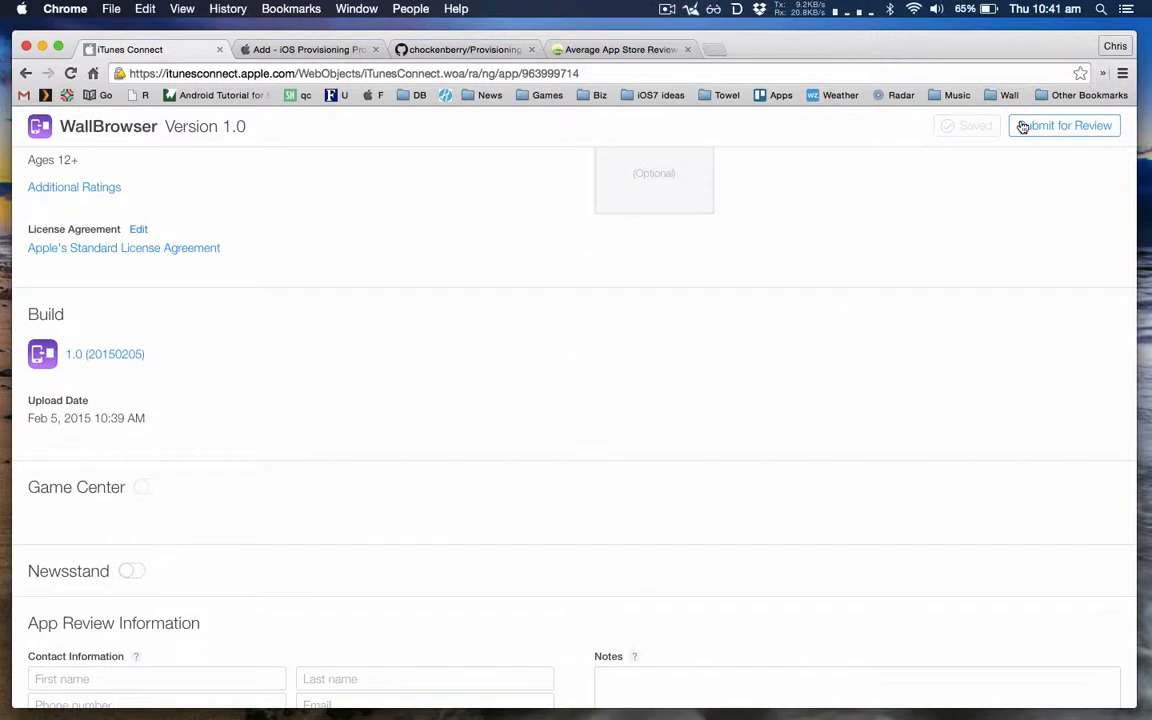
# Step: Submit WallBrowser version 1.0 for review, answering No to cryptography, Yes to third-party content and to holding its rights, and No to the Advertising Identifier
pyautogui.scroll(3, 931, 237)
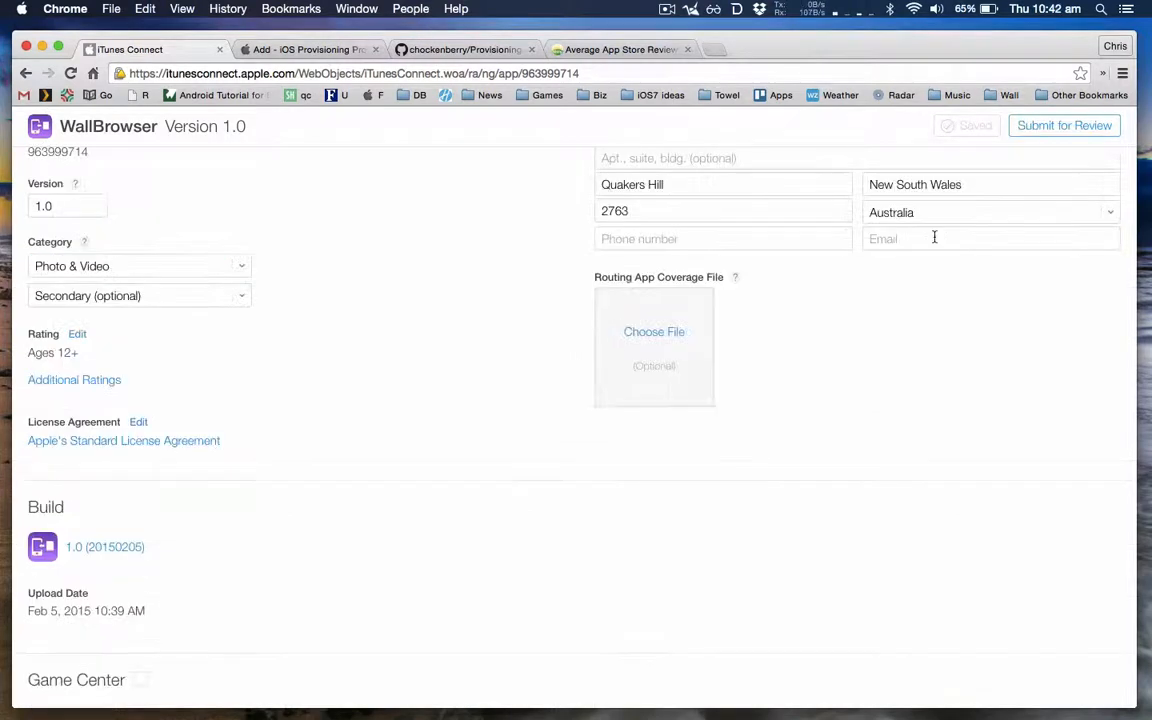
pyautogui.click(1088, 127)
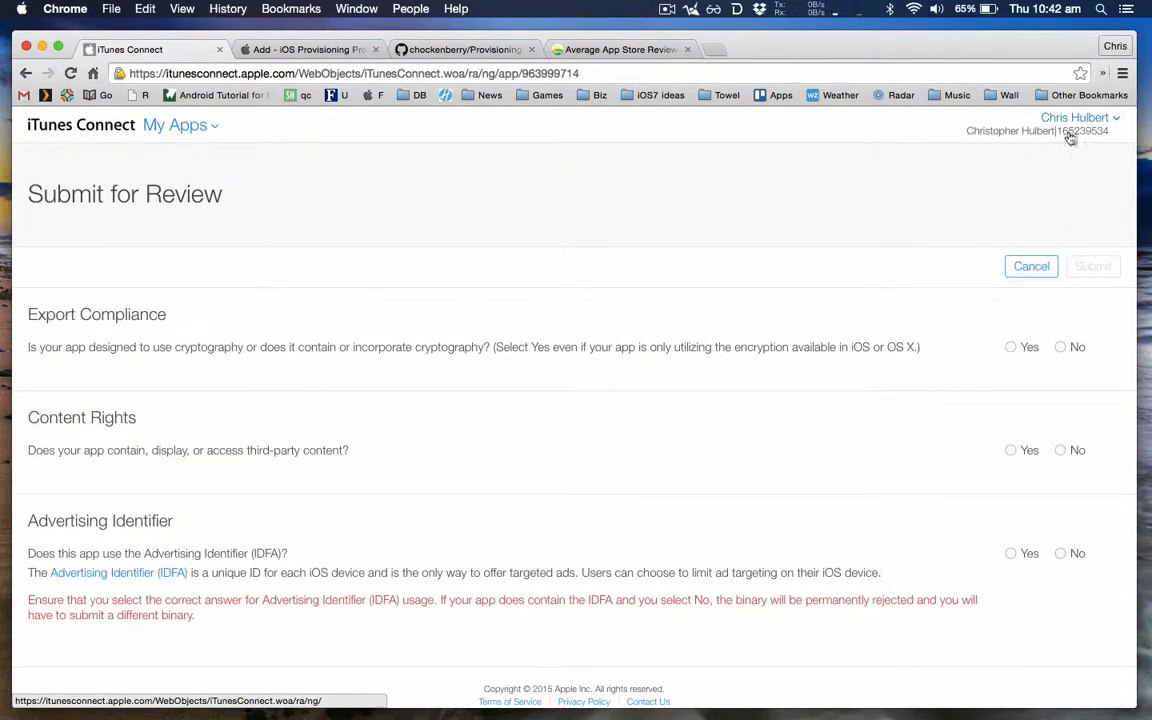
pyautogui.click(1062, 347)
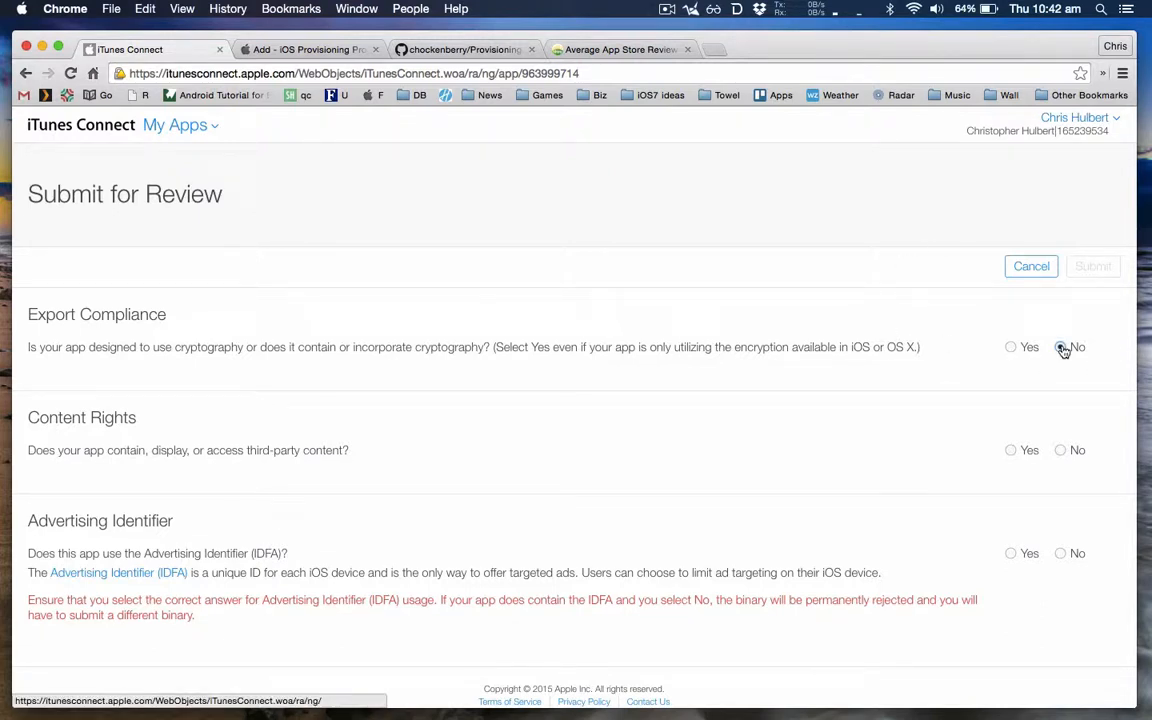
pyautogui.click(1011, 452)
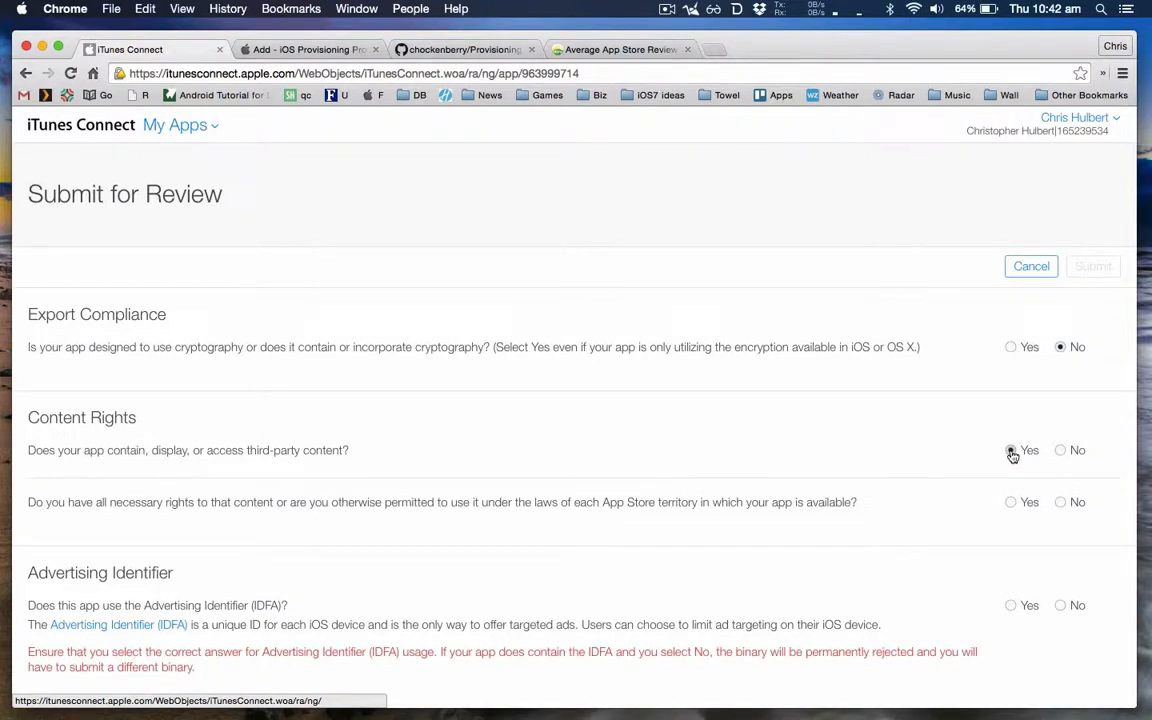
pyautogui.click(1011, 503)
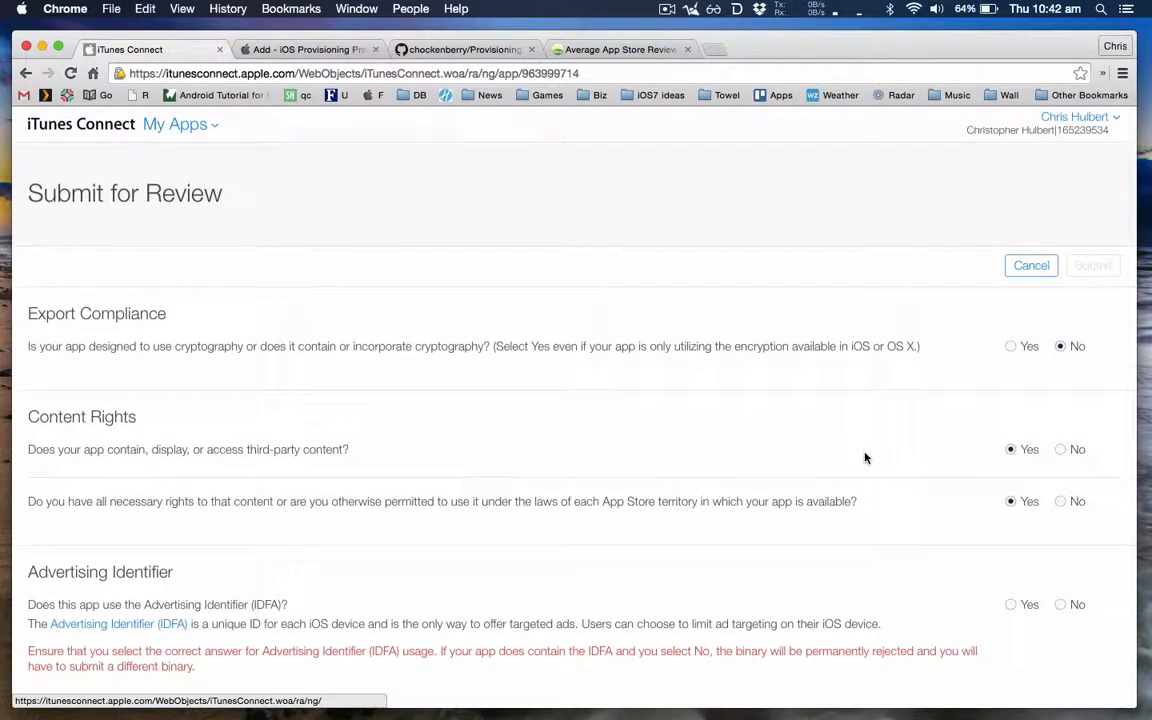
pyautogui.scroll(-2, 866, 458)
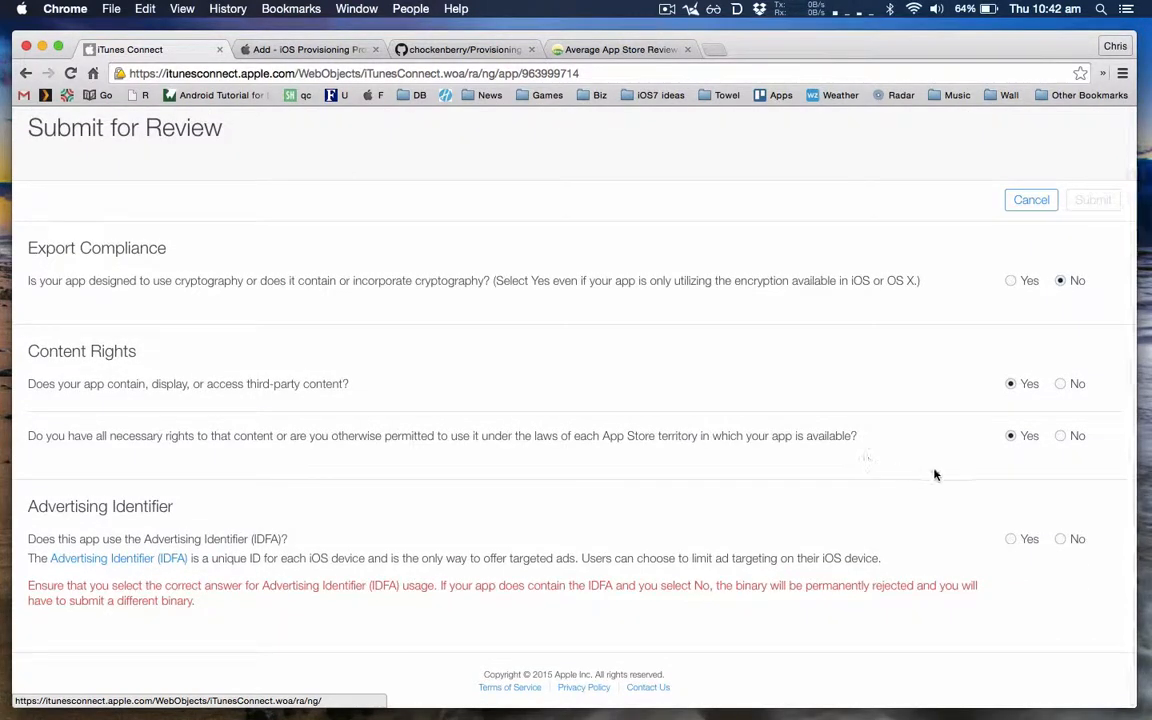
pyautogui.click(1060, 541)
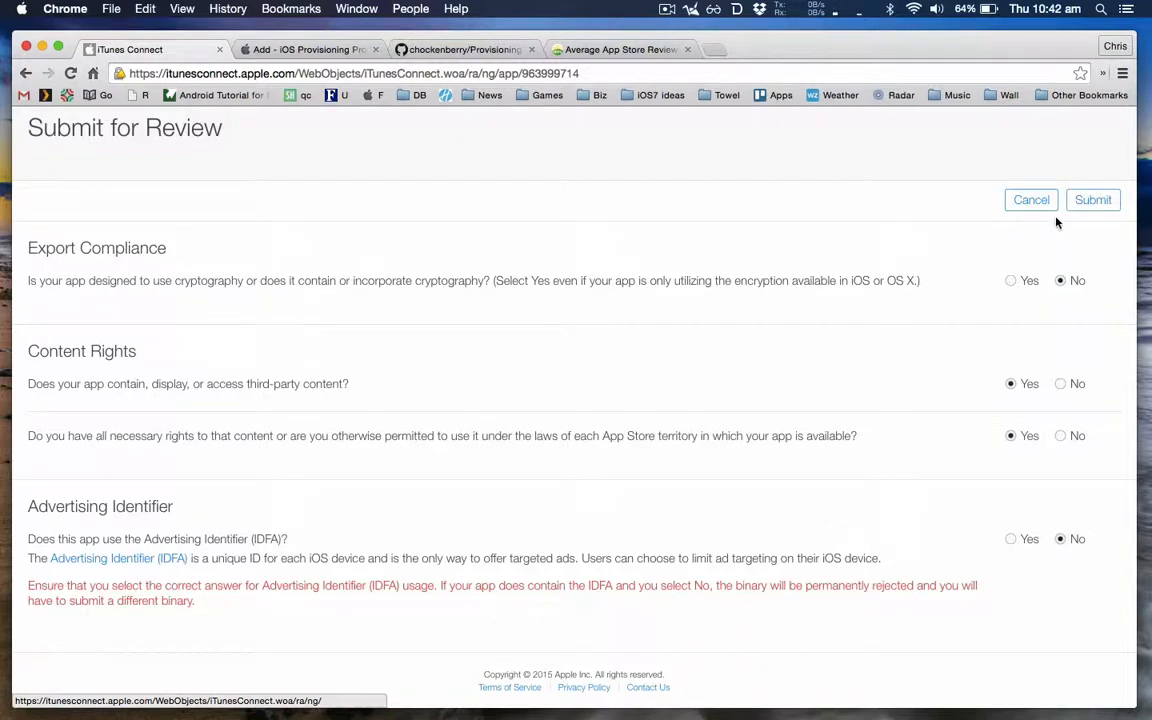
pyautogui.click(1090, 200)
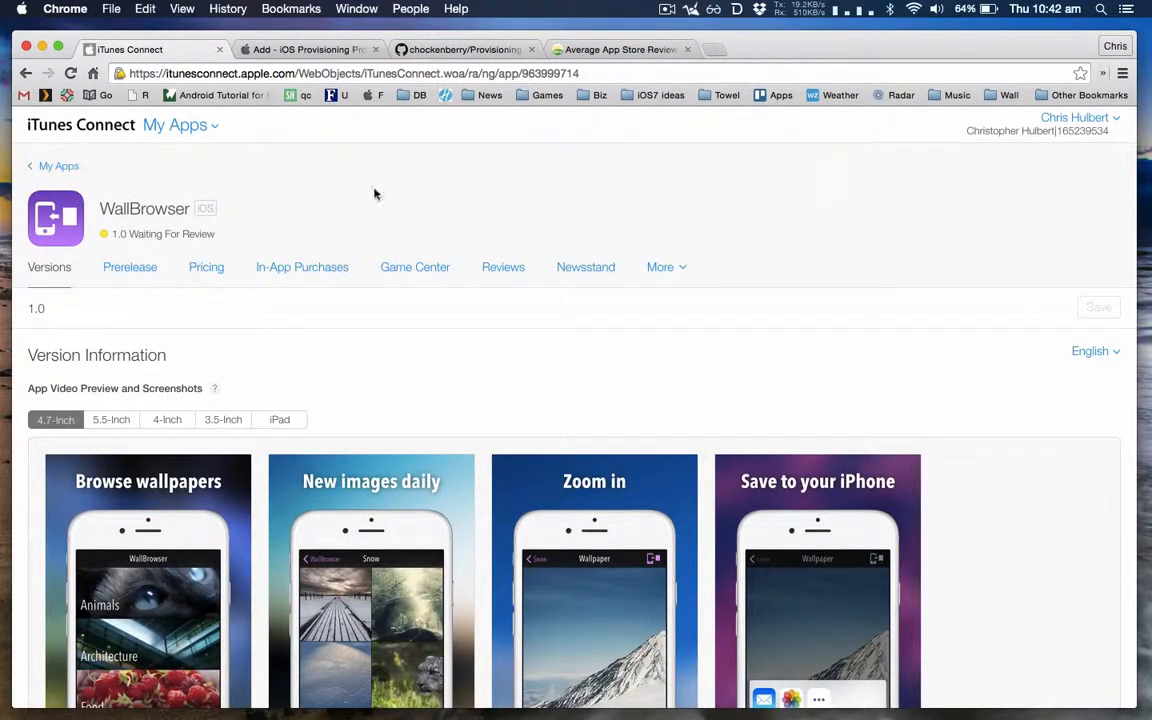
# Step: Check WallBrowser's review status, and look up the average iOS App Store review time on appreviewtimes.com
pyautogui.tripleClick(142, 233)
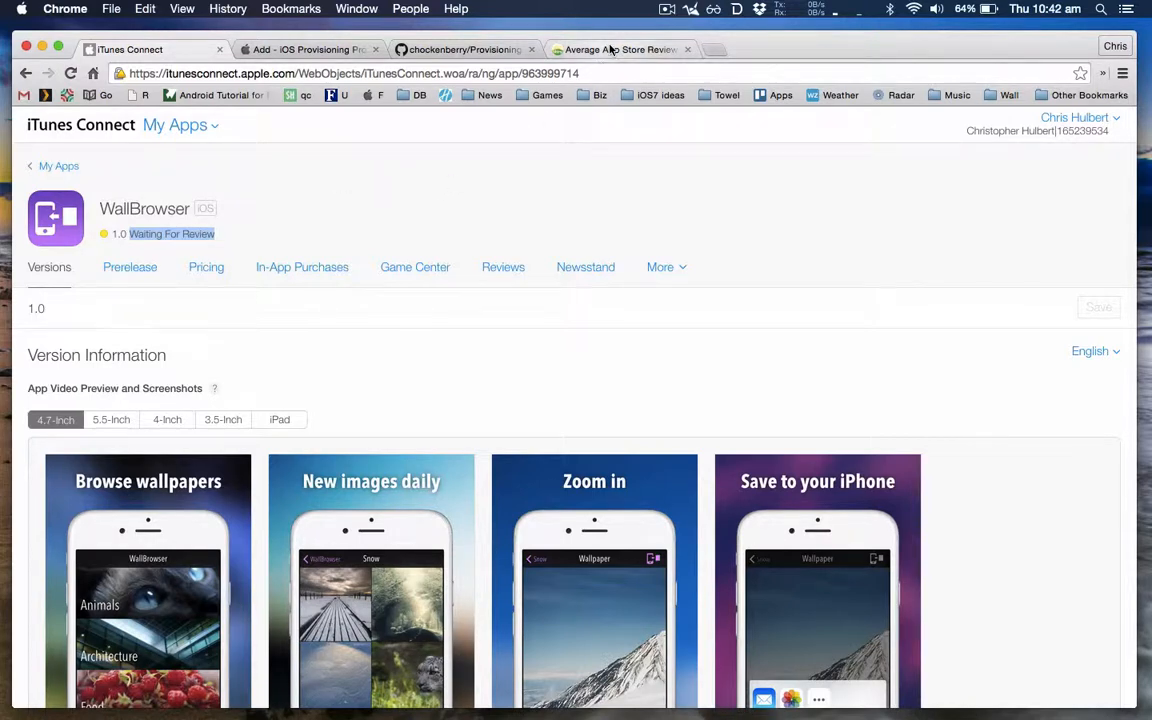
pyautogui.click(575, 49)
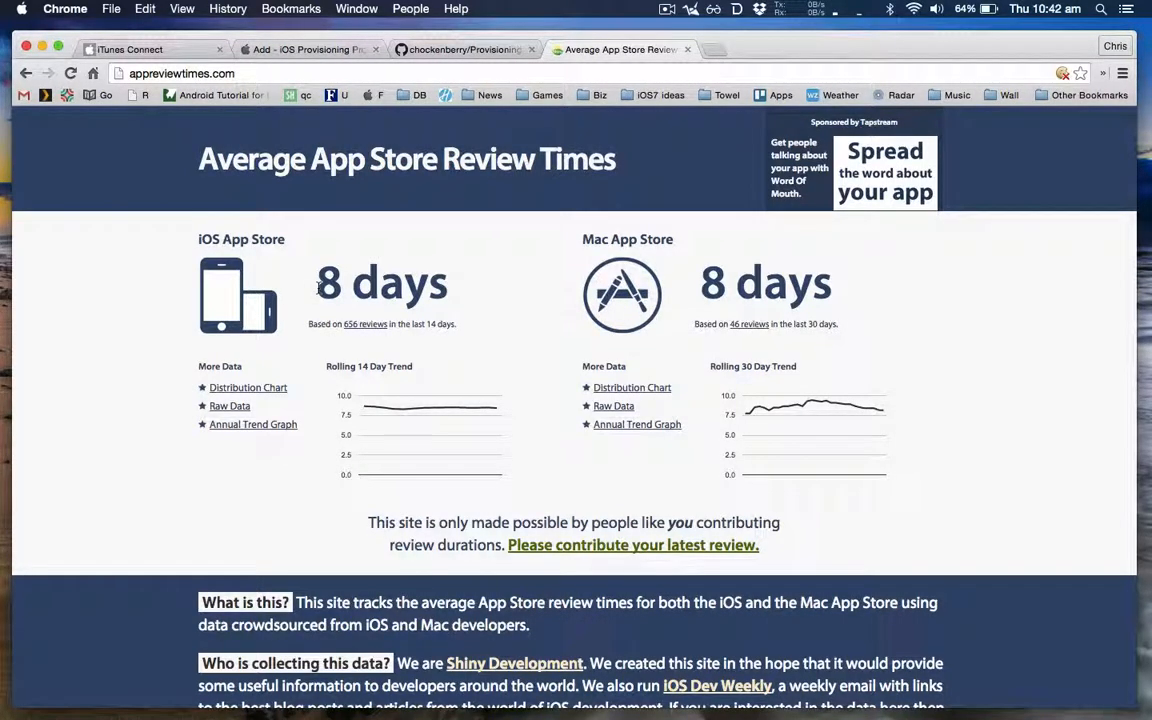
pyautogui.moveTo(318, 287); pyautogui.dragTo(405, 288)
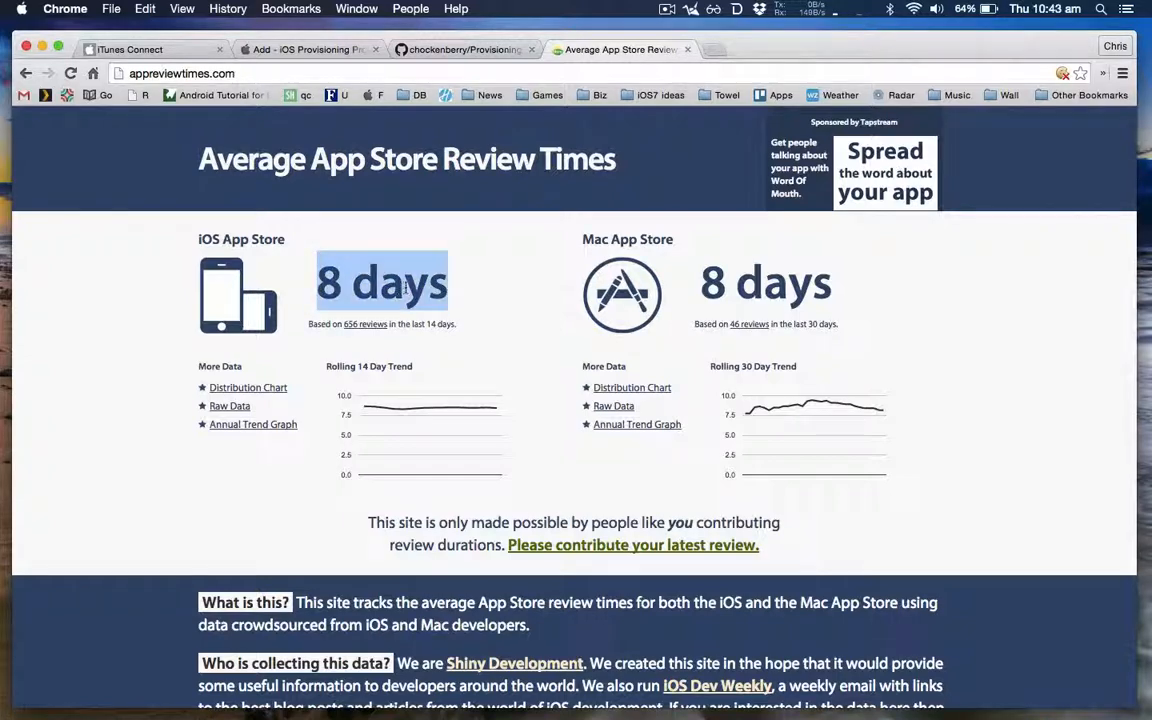